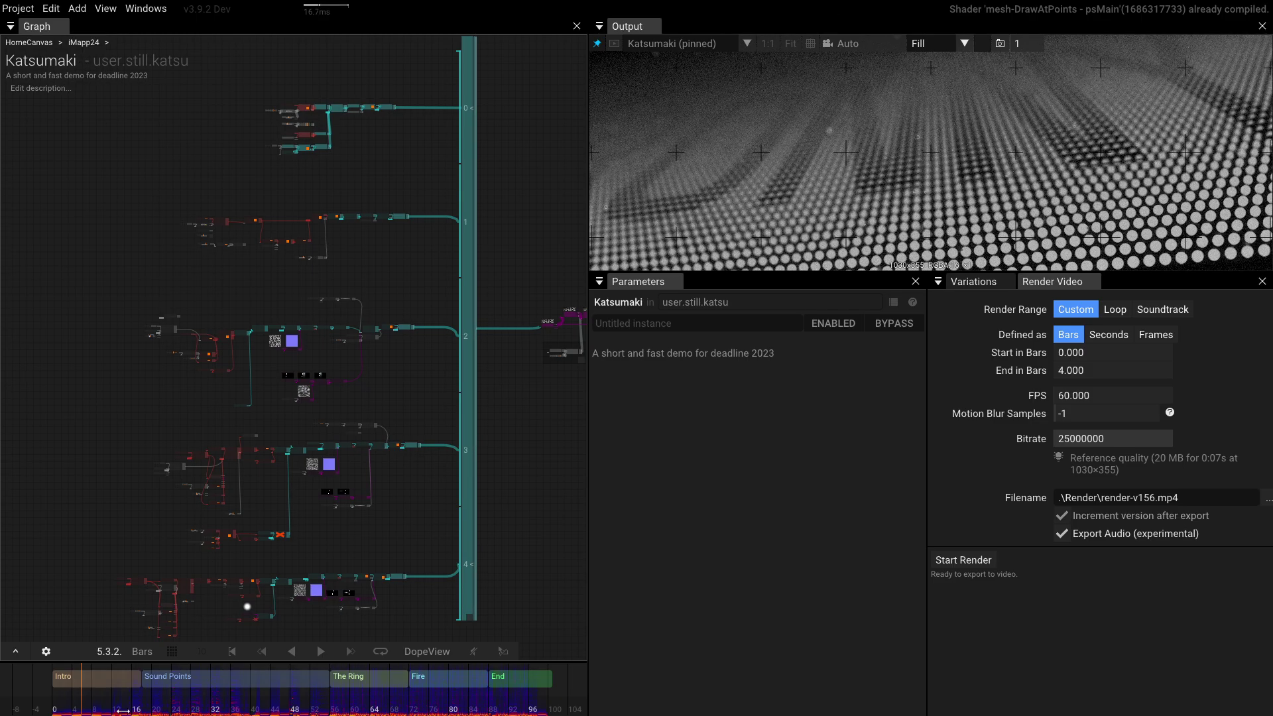
Move the playhead to about bar 53 and look over the scene branches of the Katsumaki graph.
left_click_drag(121, 711, 317, 705)
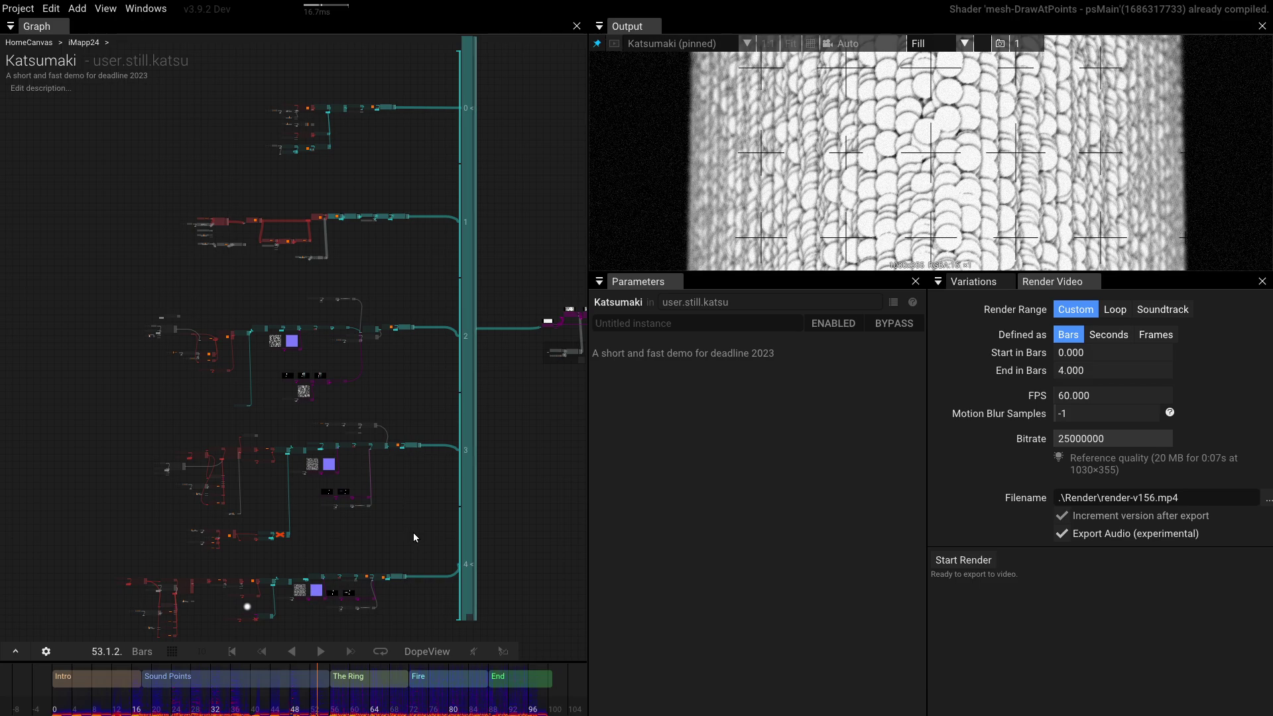
left_click_drag(412, 532, 447, 415)
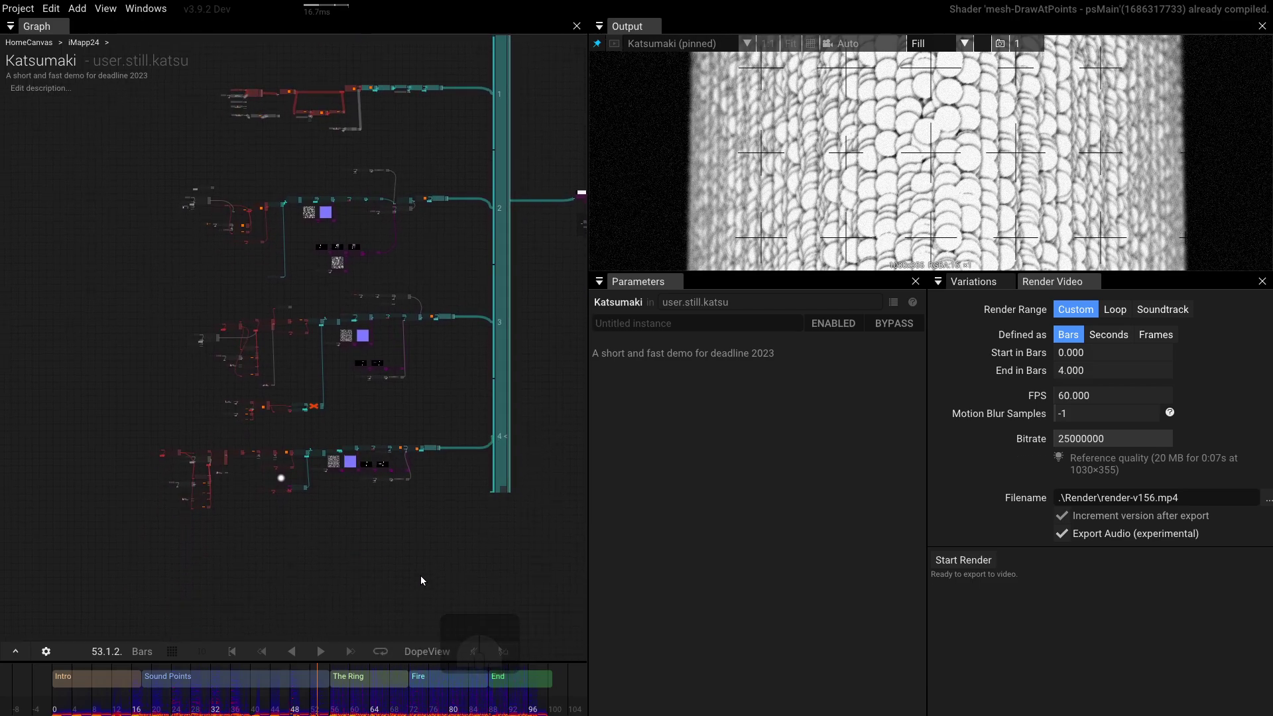
left_click_drag(411, 502, 428, 526)
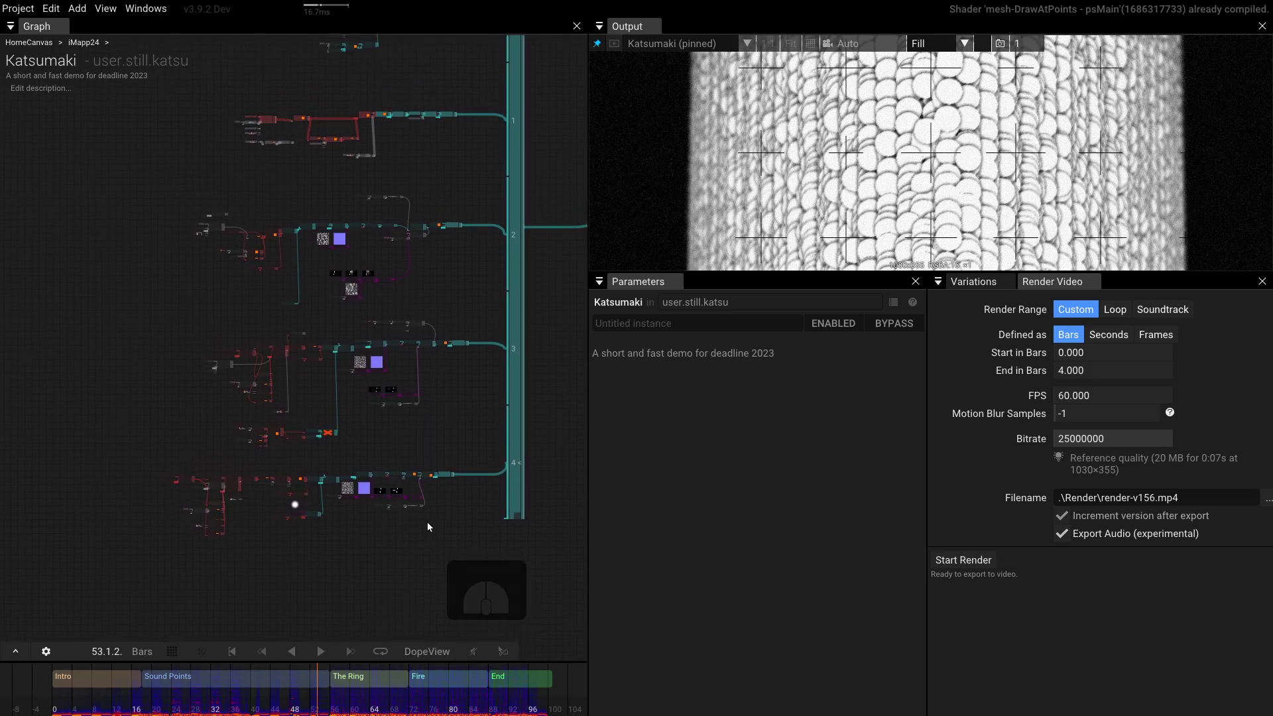
scroll(265, 435, "up", 5)
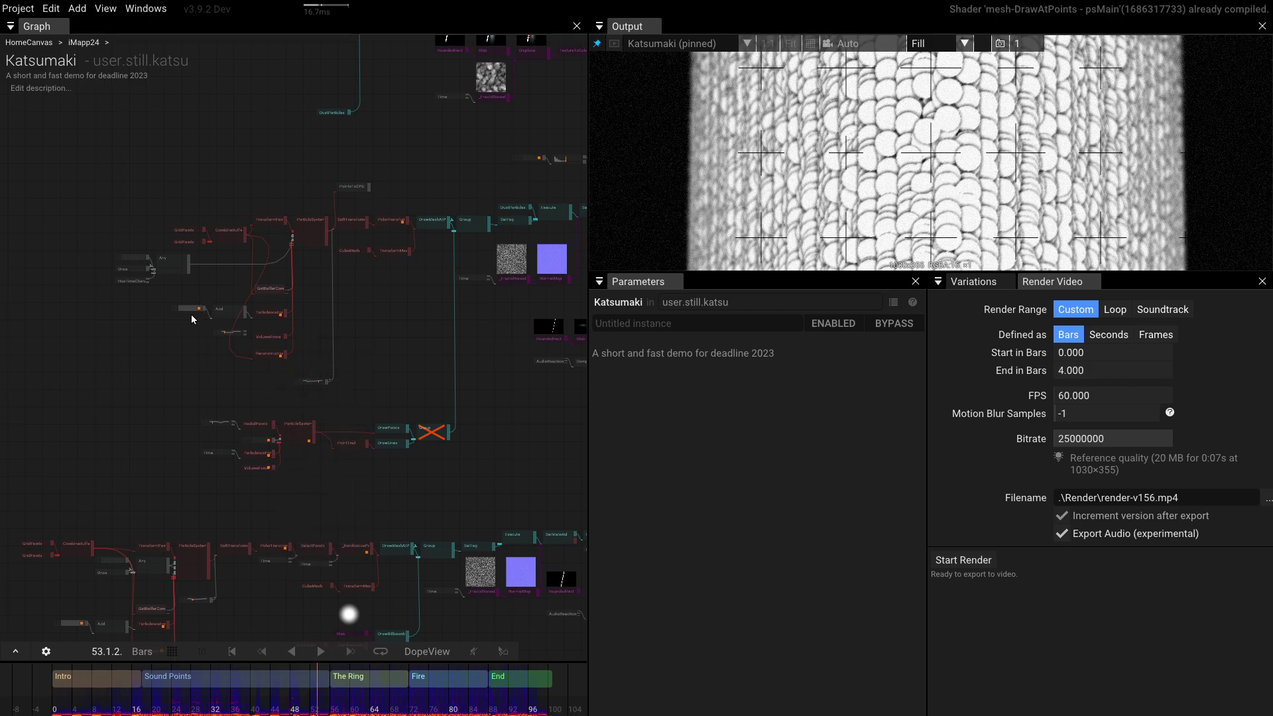
scroll(280, 487, "down", 4)
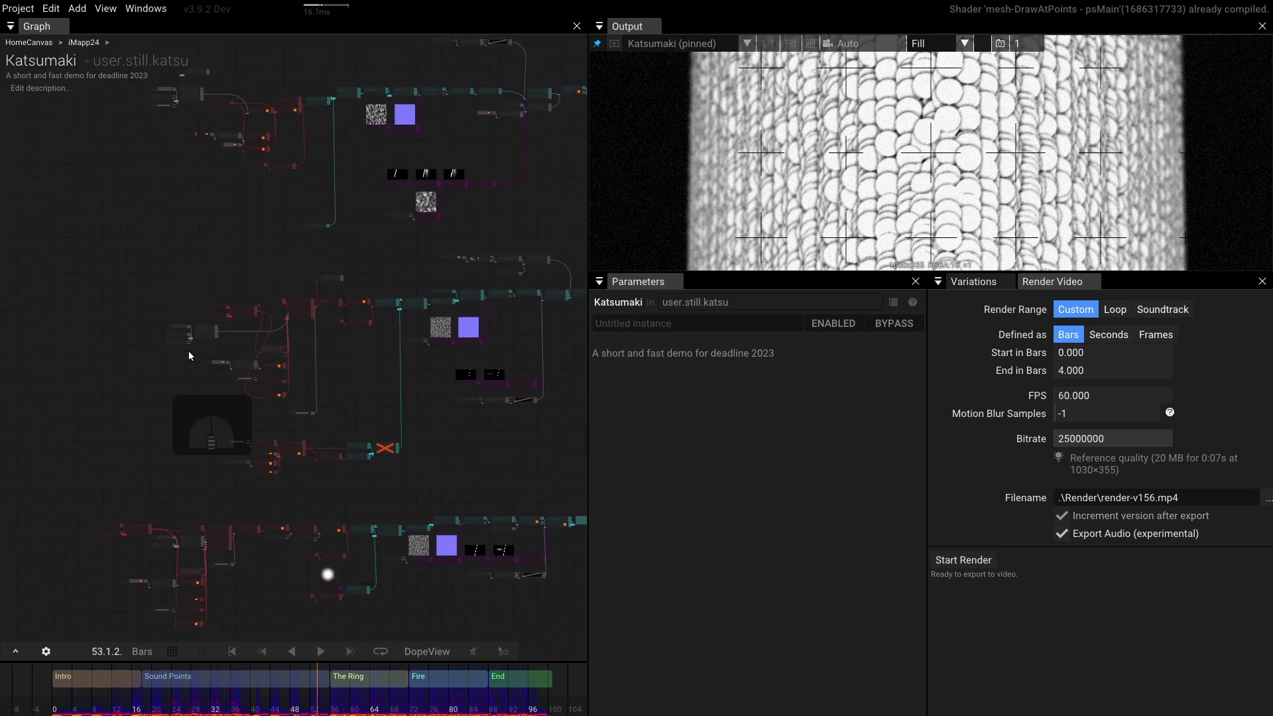
left_click_drag(168, 347, 144, 400)
Select the operators across the scene branches and examine all their animated parameters from The Ring through End.
left_click_drag(86, 600, 368, 105)
scroll(456, 515, "up", 2)
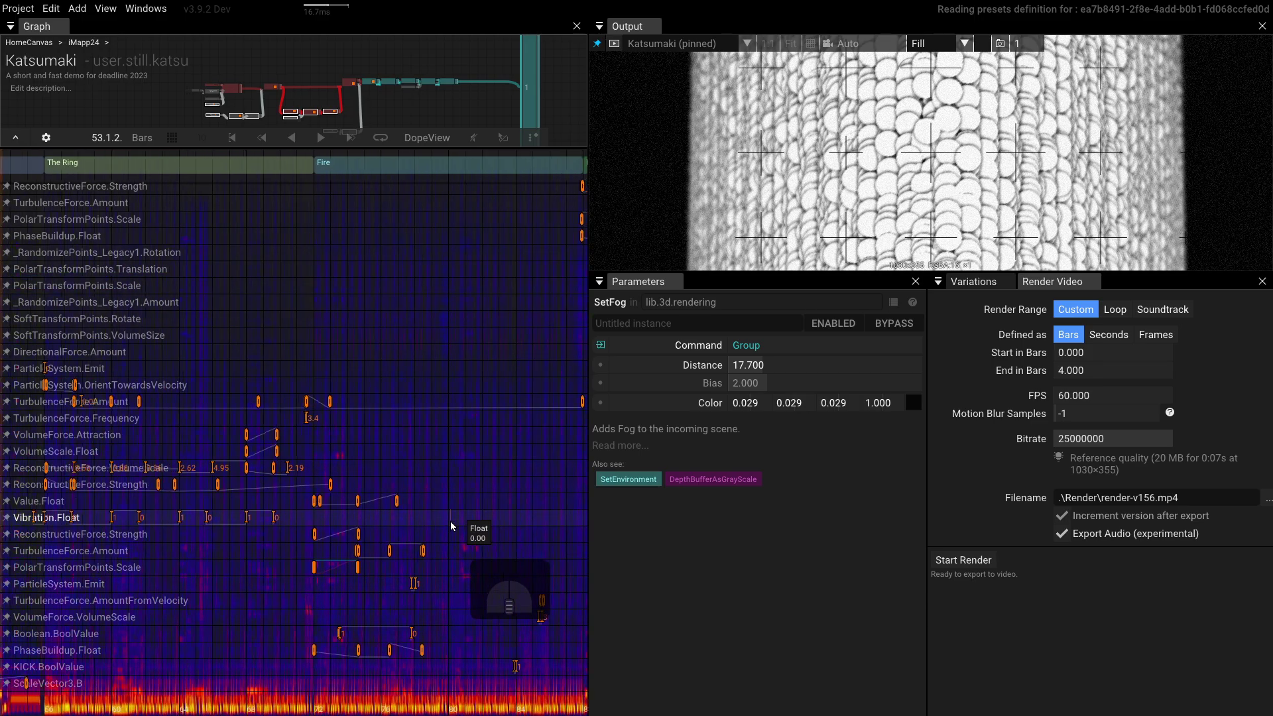
scroll(451, 524, "up", 4)
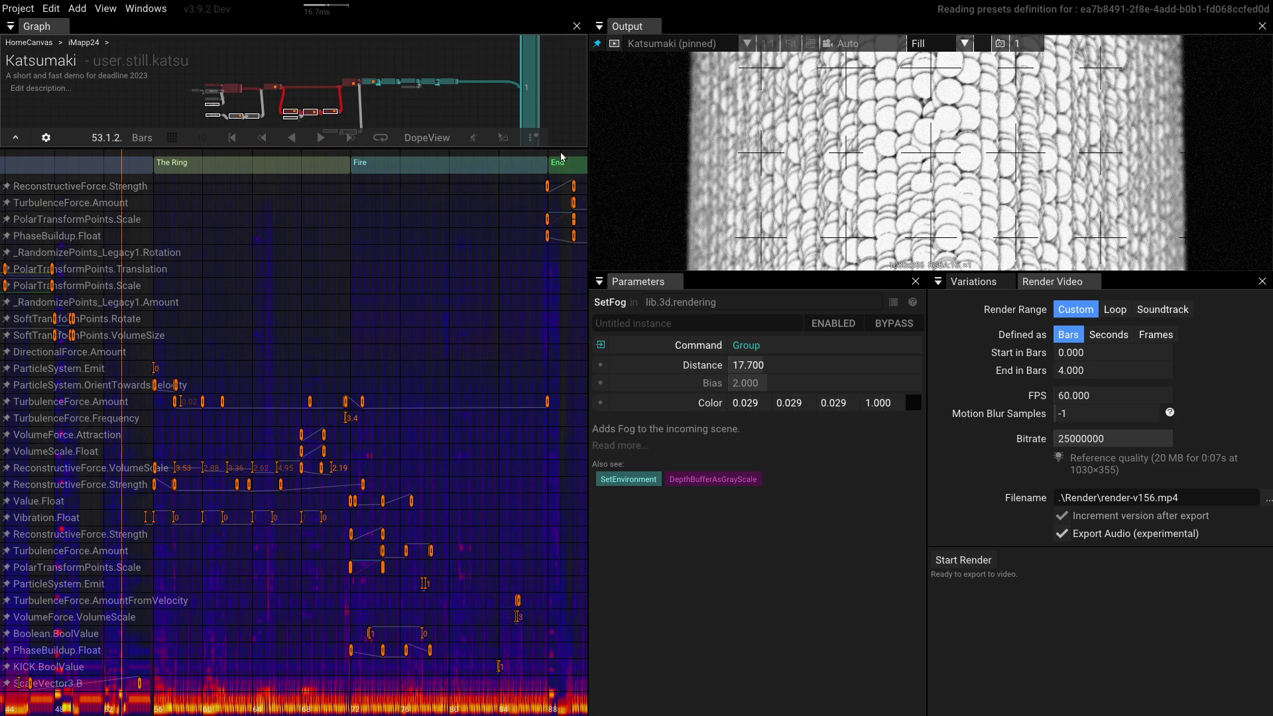
left_click_drag(559, 152, 513, 588)
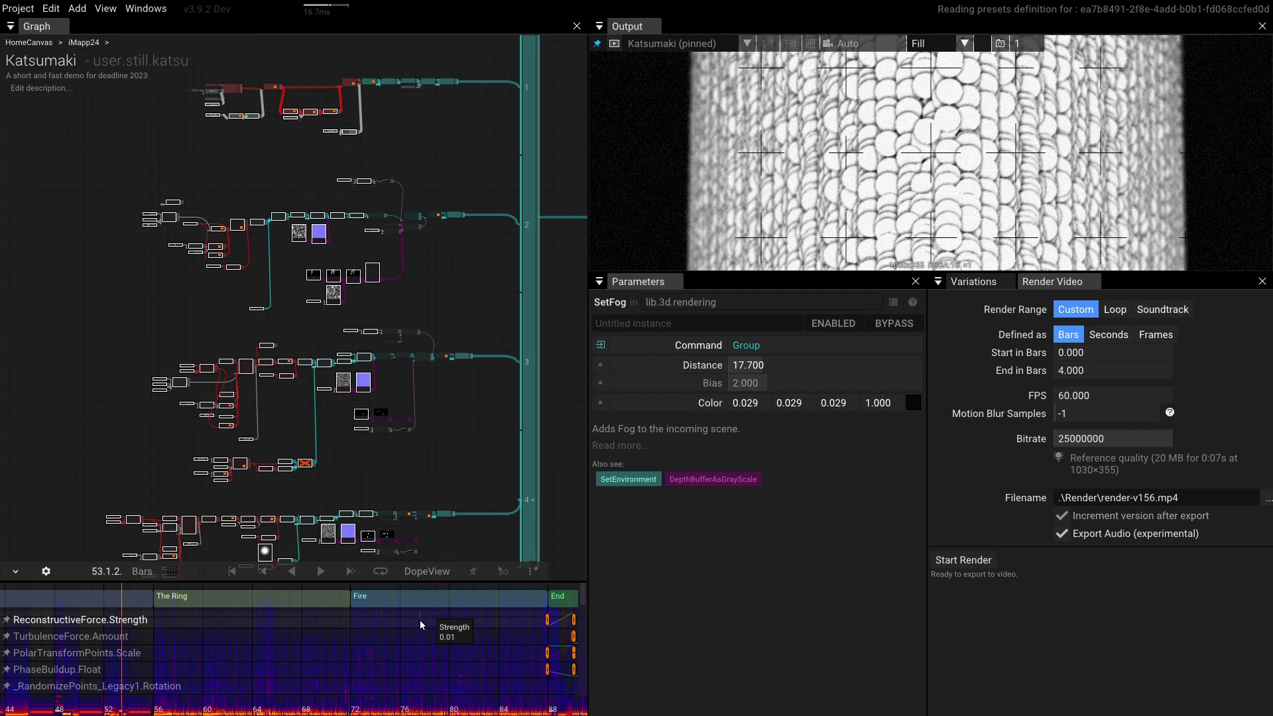
Keep the selected operators' animated parameters visible, clear the selection, and locate the operator behind ReconstructiveForce.Strength in the graph.
left_click(530, 573)
left_click(427, 476)
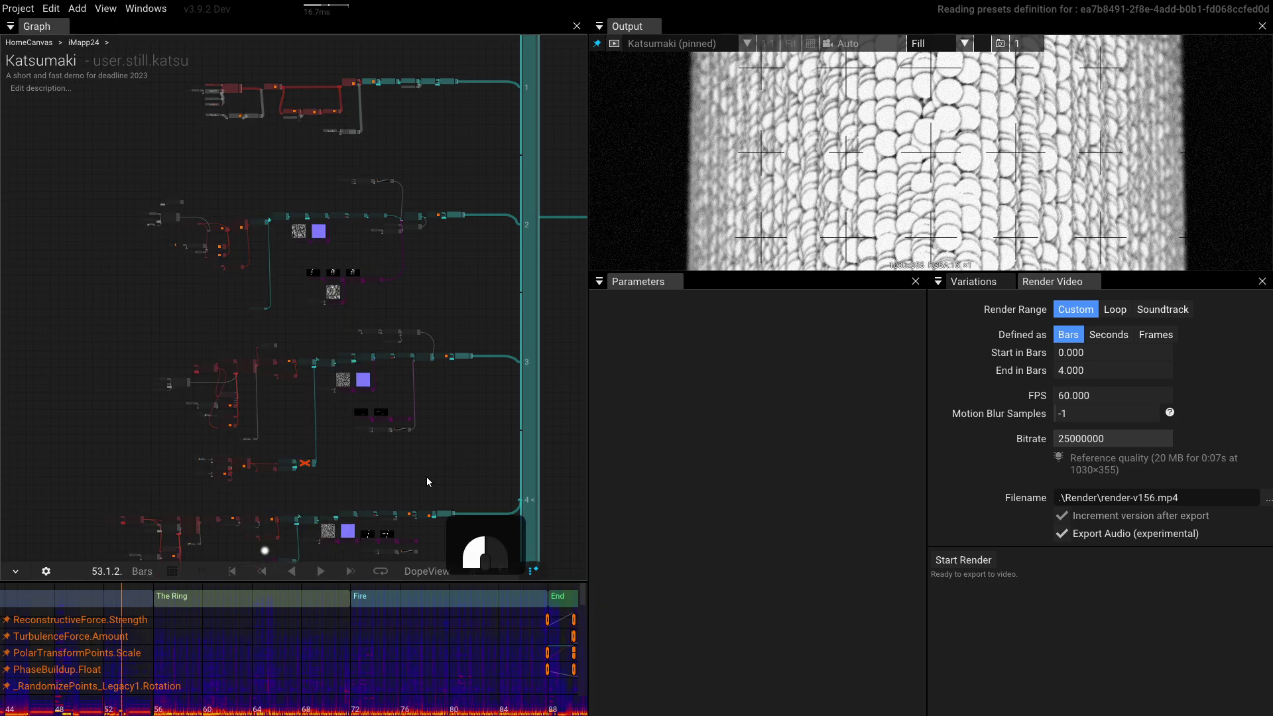
left_click_drag(405, 464, 463, 348)
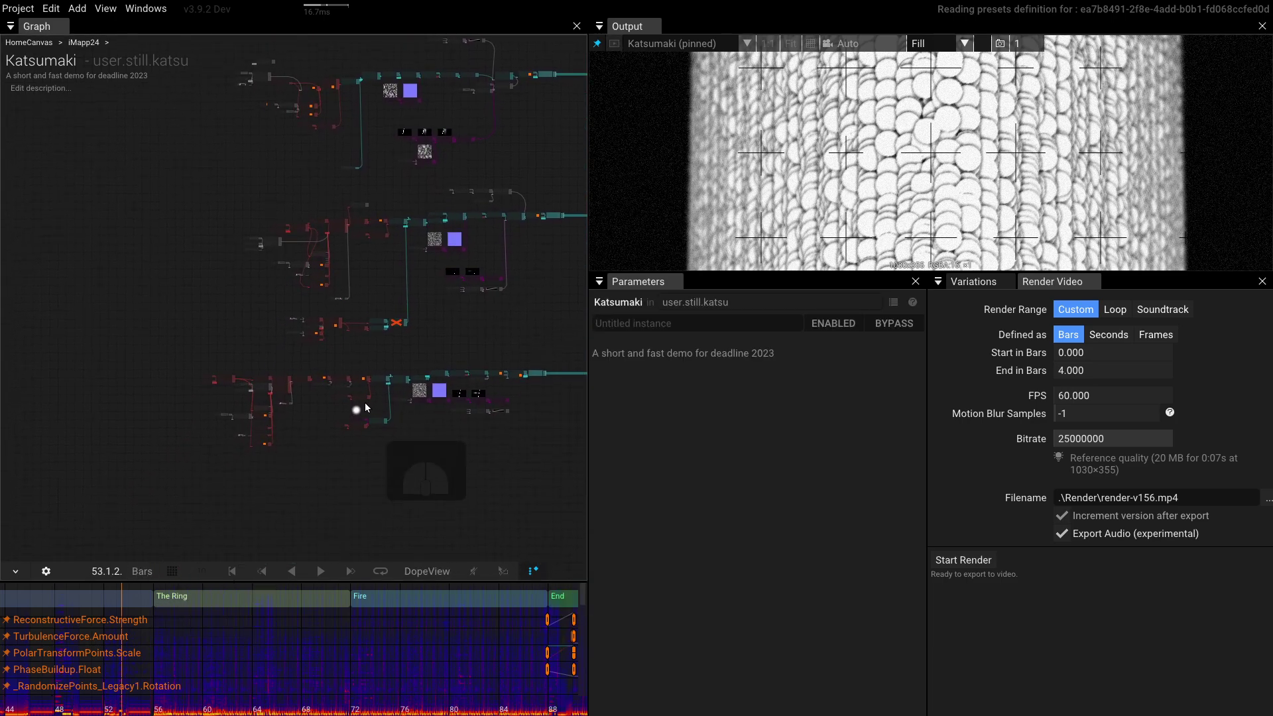
scroll(362, 401, "up", 3)
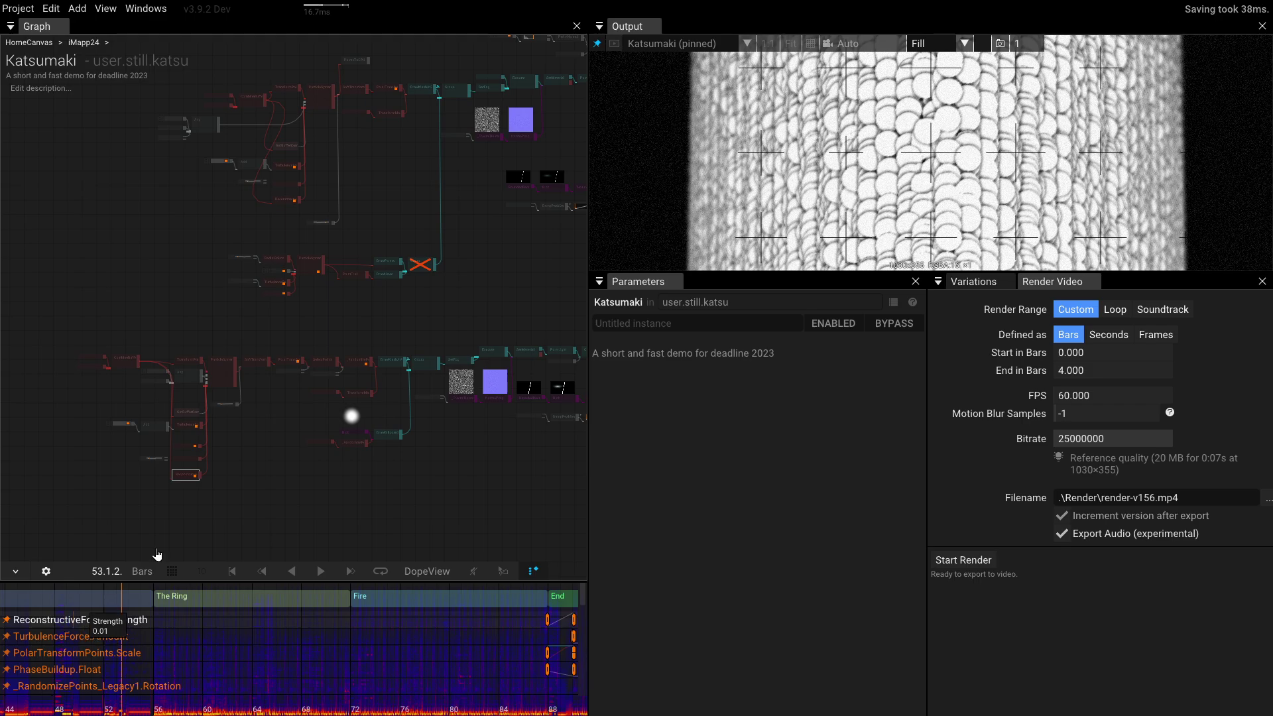
scroll(190, 492, "up", 5)
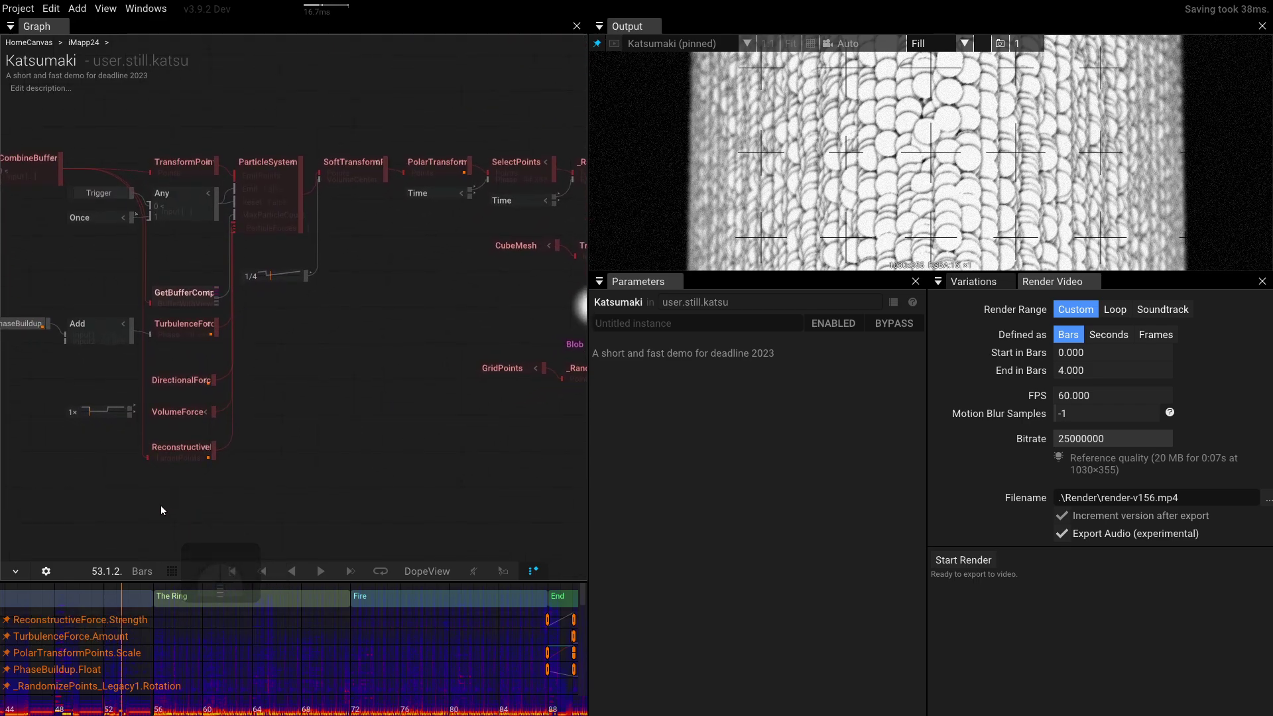
Clear the kept animations, inspect the ReconstructiveForce operator's Strength keyframes in the End section, and deselect it.
left_click(531, 572)
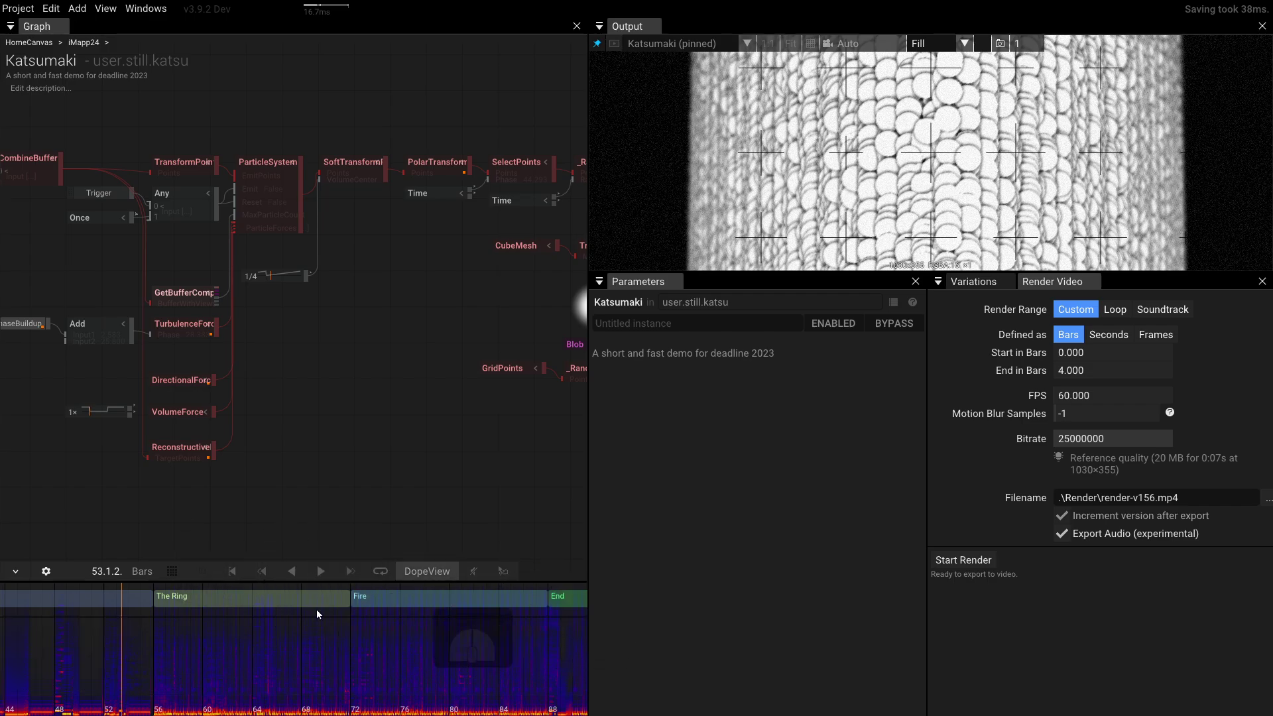
scroll(97, 626, "down", 4)
scroll(96, 626, "up", 4)
left_click(191, 455)
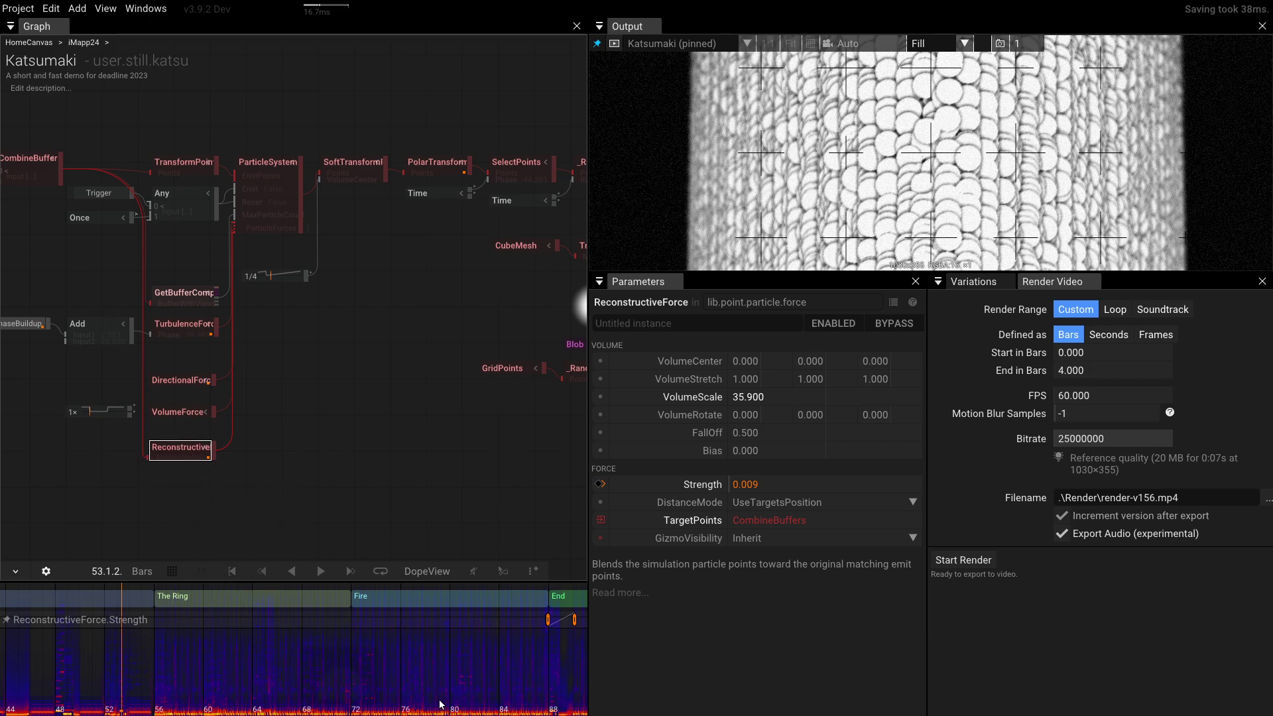
left_click_drag(473, 707, 300, 660)
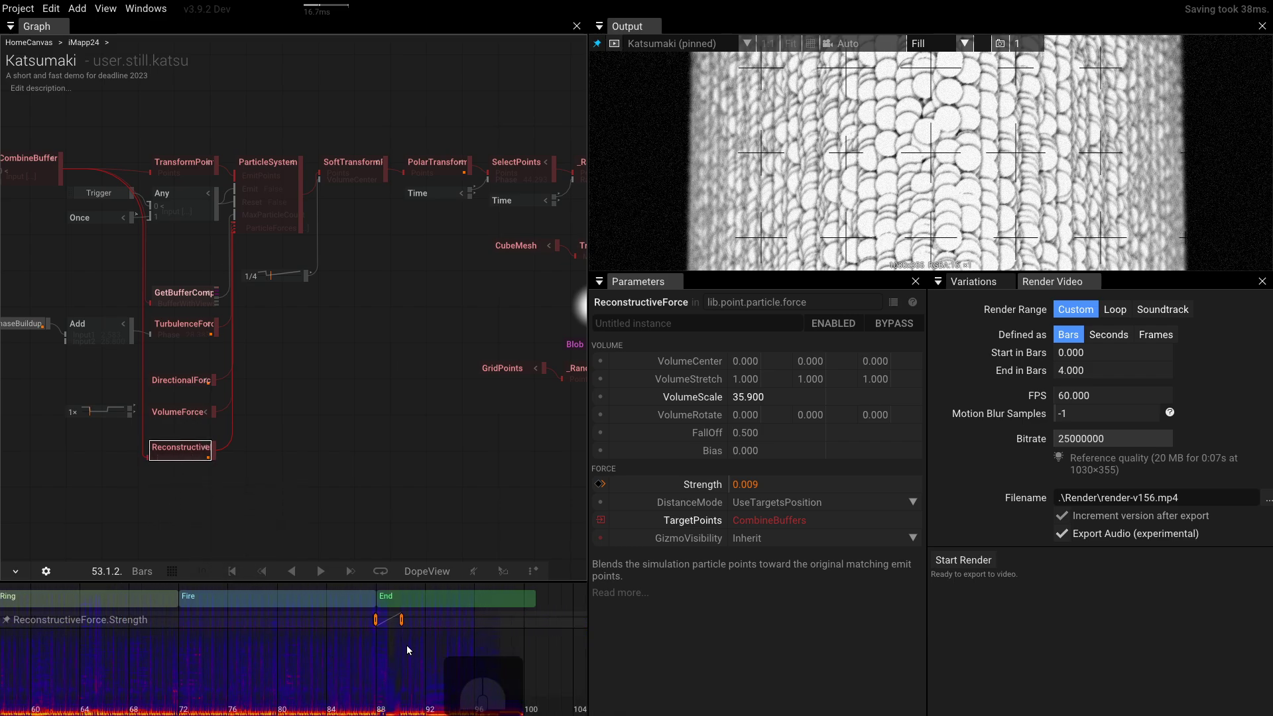
left_click(290, 491)
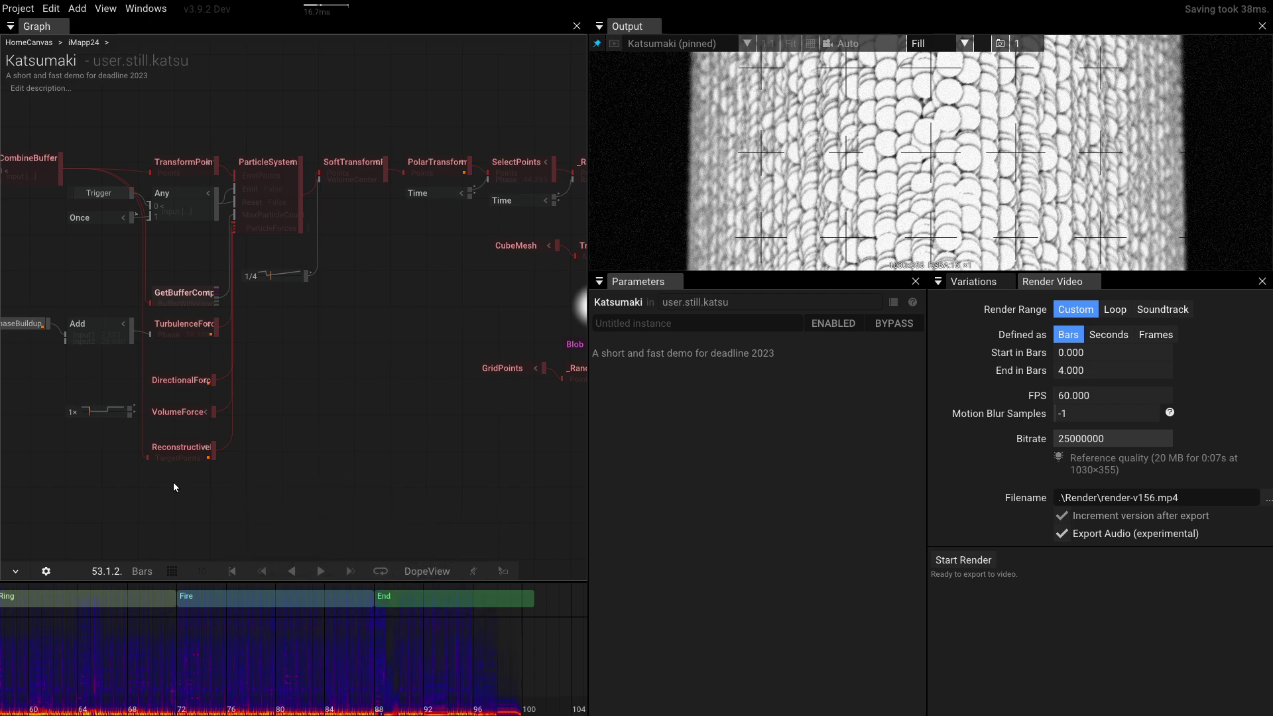
Keep the animated parameters of DirectionalForce, VolumeForce and ReconstructiveForce visible in the timeline, and clear the selection.
left_click_drag(173, 483, 190, 374)
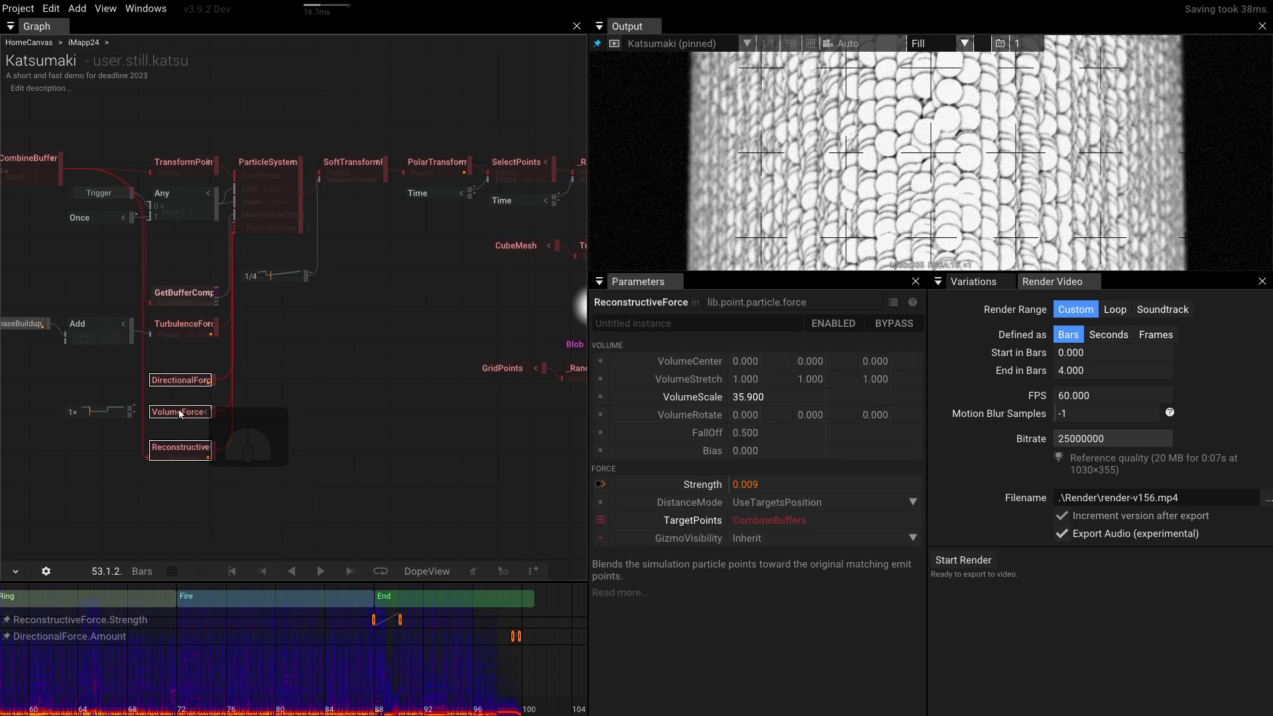
left_click(535, 571)
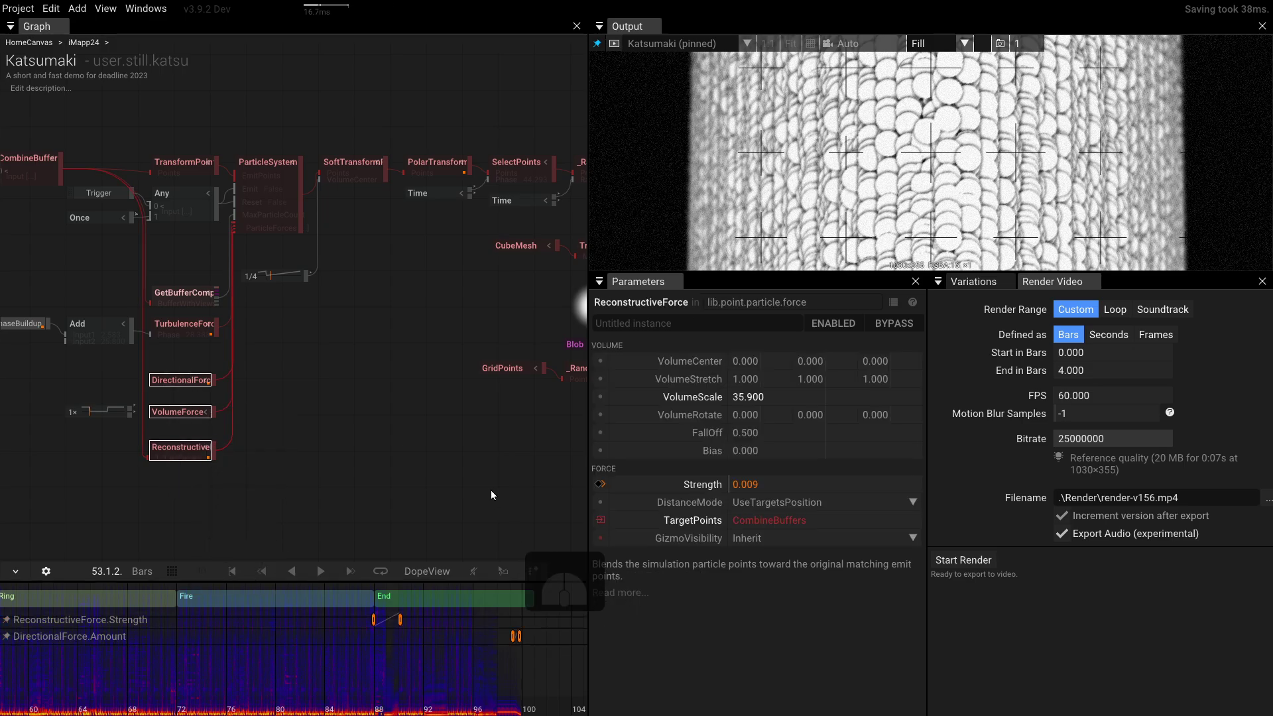
key("shift+k")
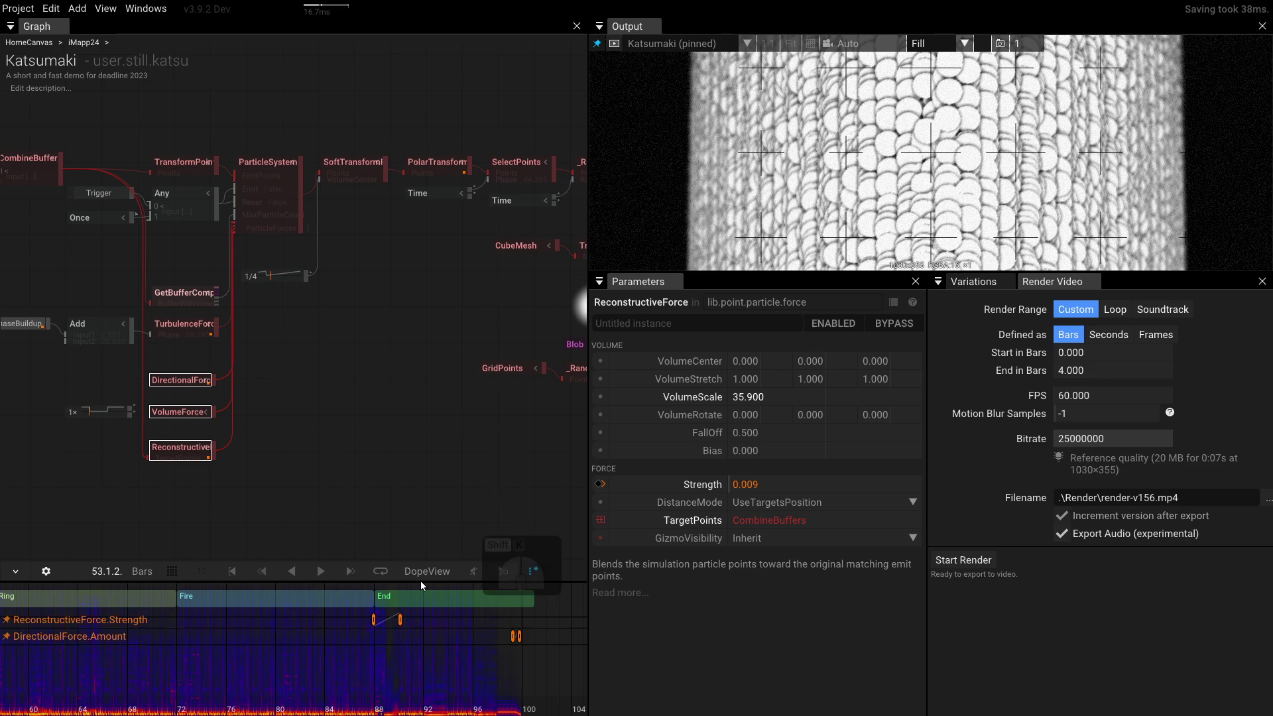
left_click(285, 388)
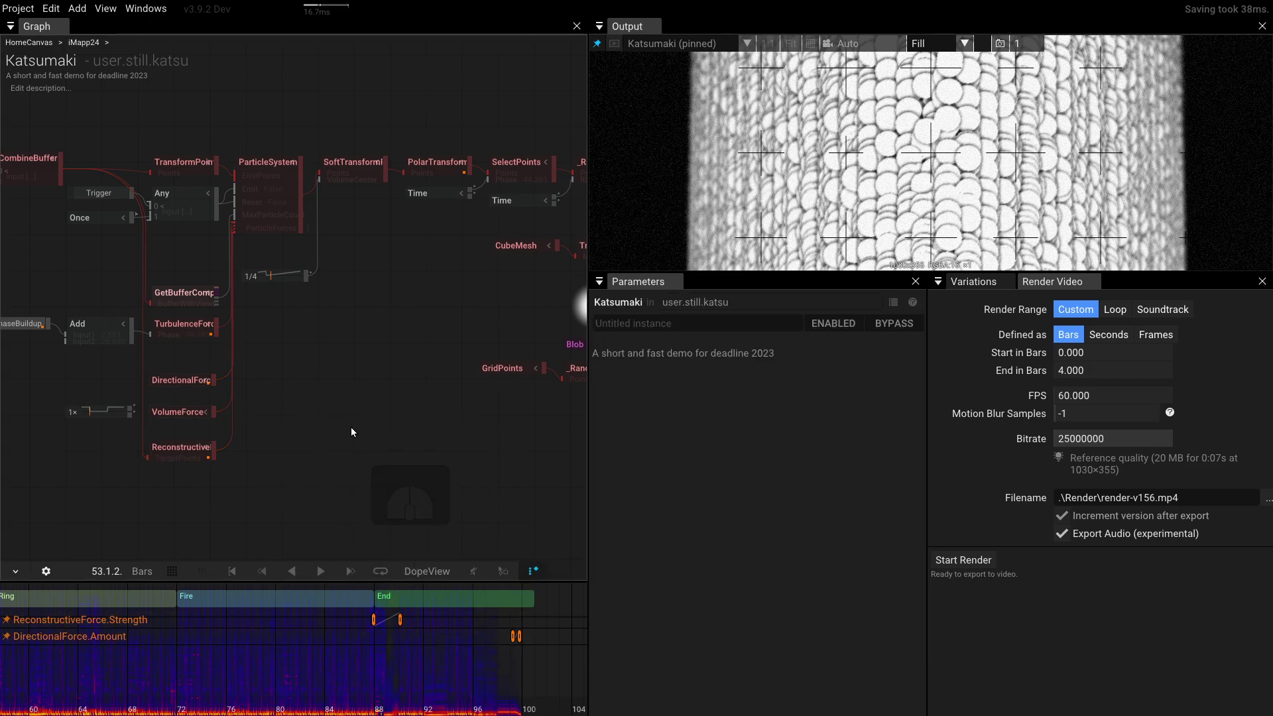
Select the operators of the lowest branch and the RadialPoints, ParticleSystem and PointTrail group above it to compare their animations.
scroll(352, 427, "down", 2)
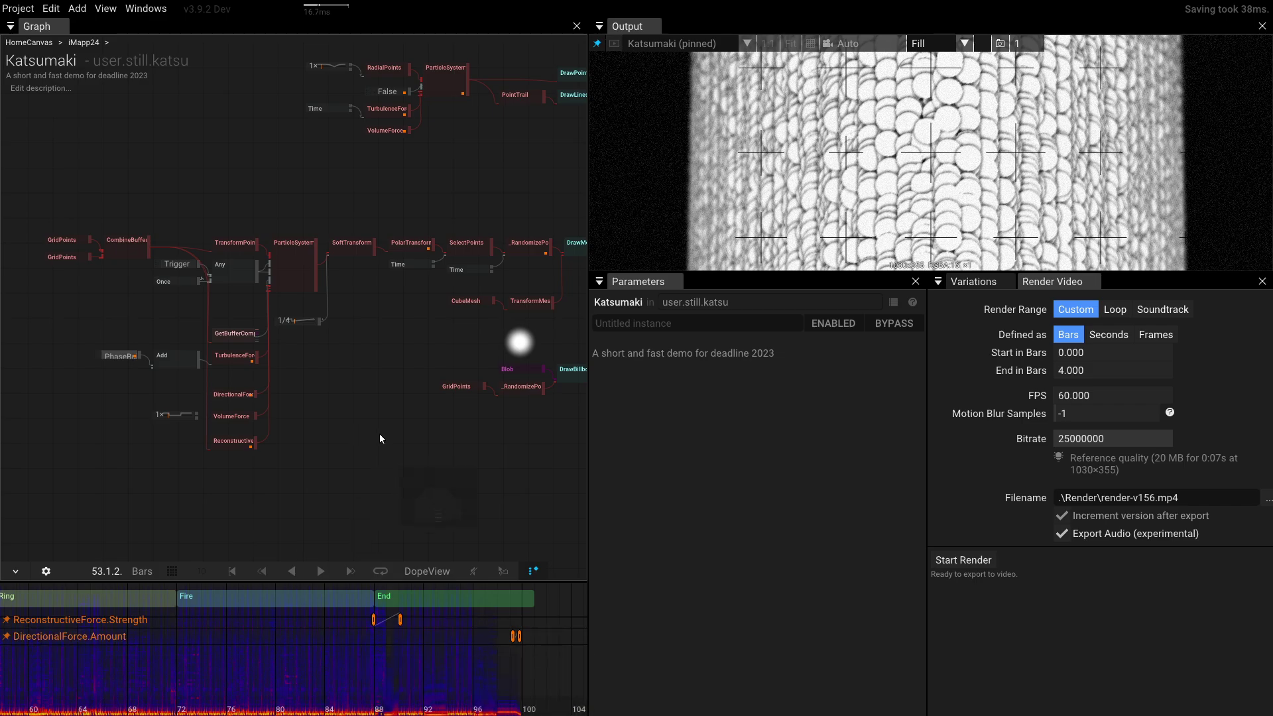
left_click_drag(379, 438, 260, 447)
left_click_drag(165, 212, 490, 395)
scroll(447, 683, "up", 4)
scroll(447, 683, "down", 2)
left_click_drag(332, 241, 339, 392)
left_click_drag(144, 214, 413, 312)
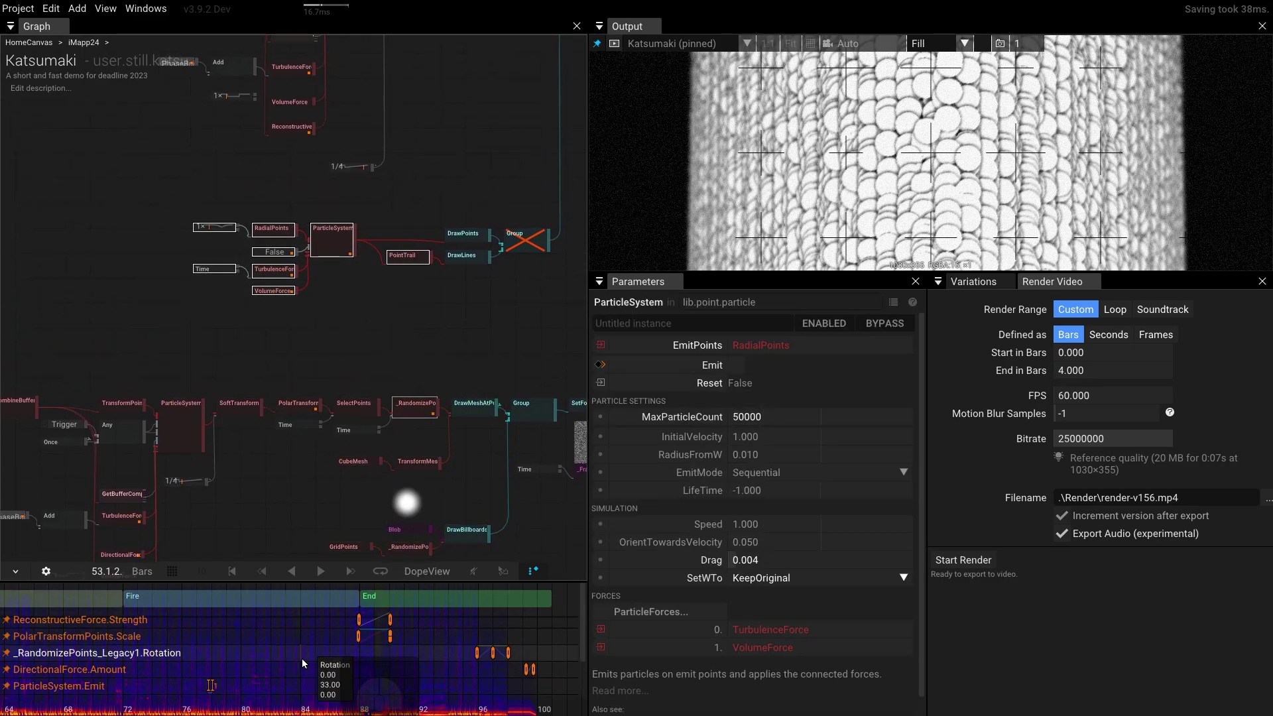
Select the operators of the third scene branch up to SetFog to show their animations.
scroll(202, 171, "down", 3)
left_click_drag(191, 213, 183, 365)
left_click_drag(91, 142, 472, 429)
Keep only the animations of the second branch's ParticleSystem, TurbulenceForce, VolumeForce, ReconstructiveForce and connected operators visible in the timeline.
scroll(328, 405, "up", 5)
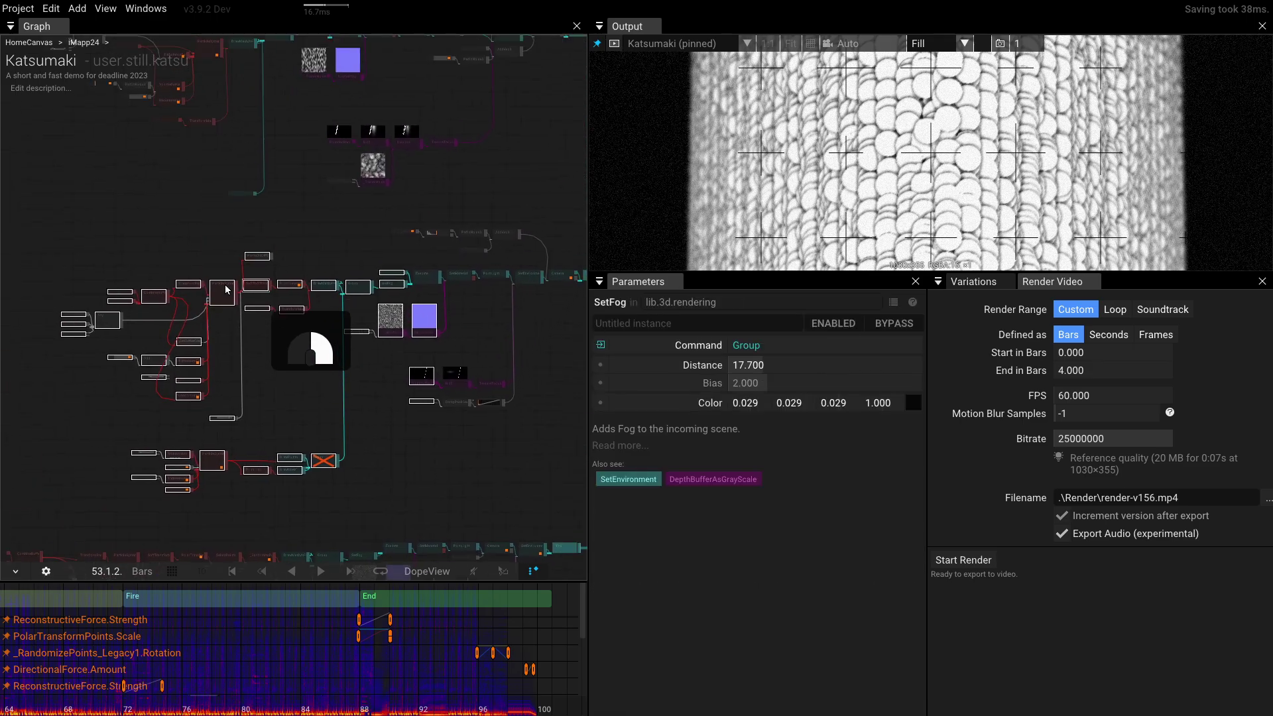
scroll(328, 398, "up", 5)
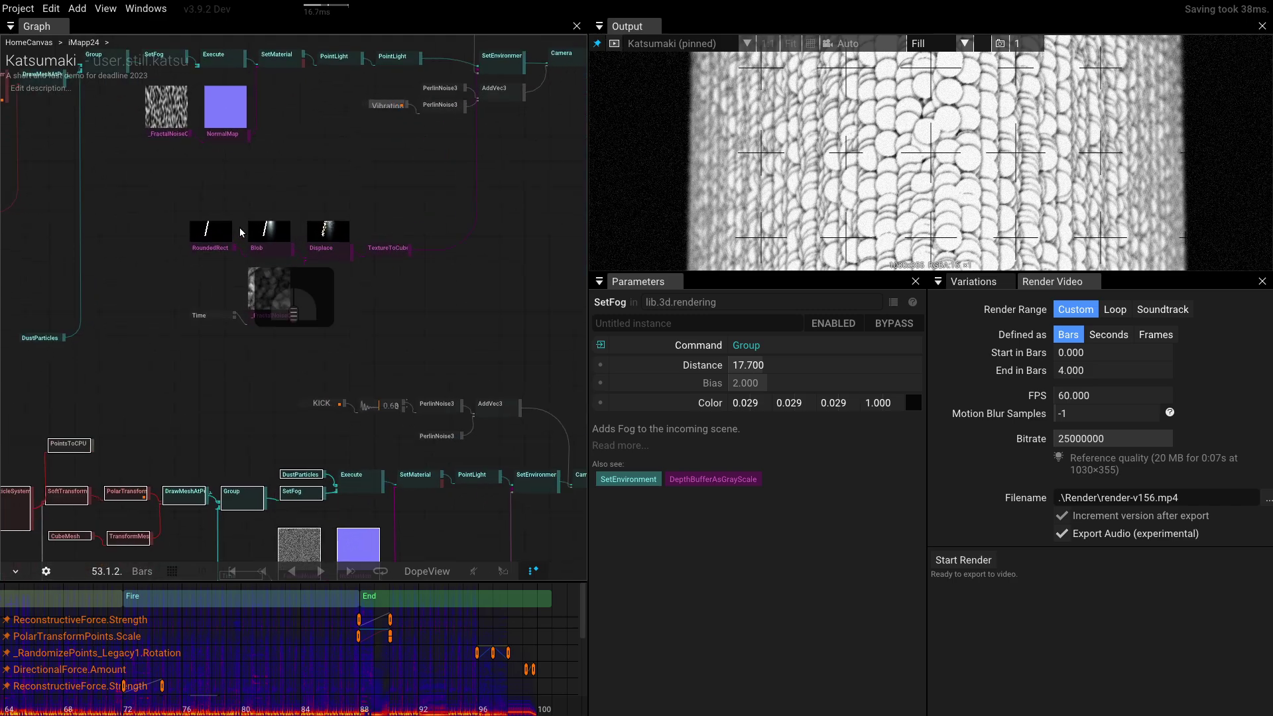
scroll(243, 326, "down", 4)
left_click_drag(326, 315, 609, 443)
left_click_drag(195, 414, 305, 468)
scroll(210, 301, "up", 1)
scroll(211, 301, "up", 1)
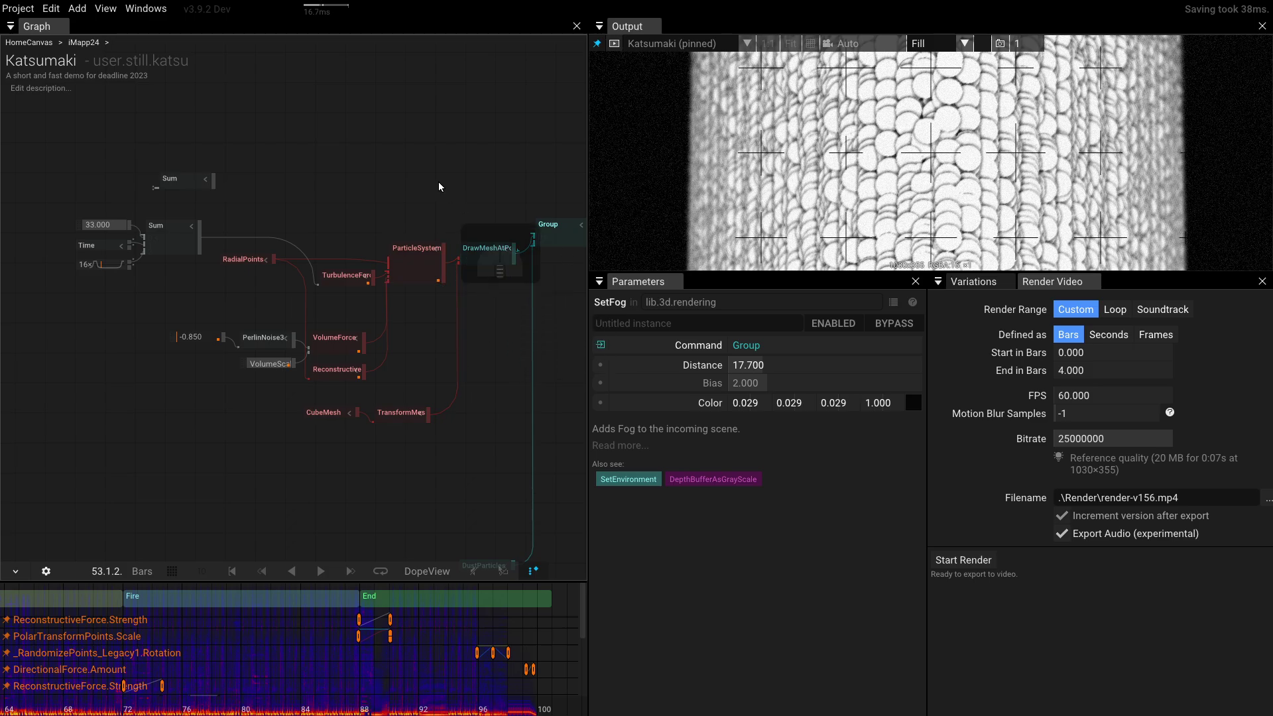
left_click_drag(437, 171, 140, 431)
key("shift+k")
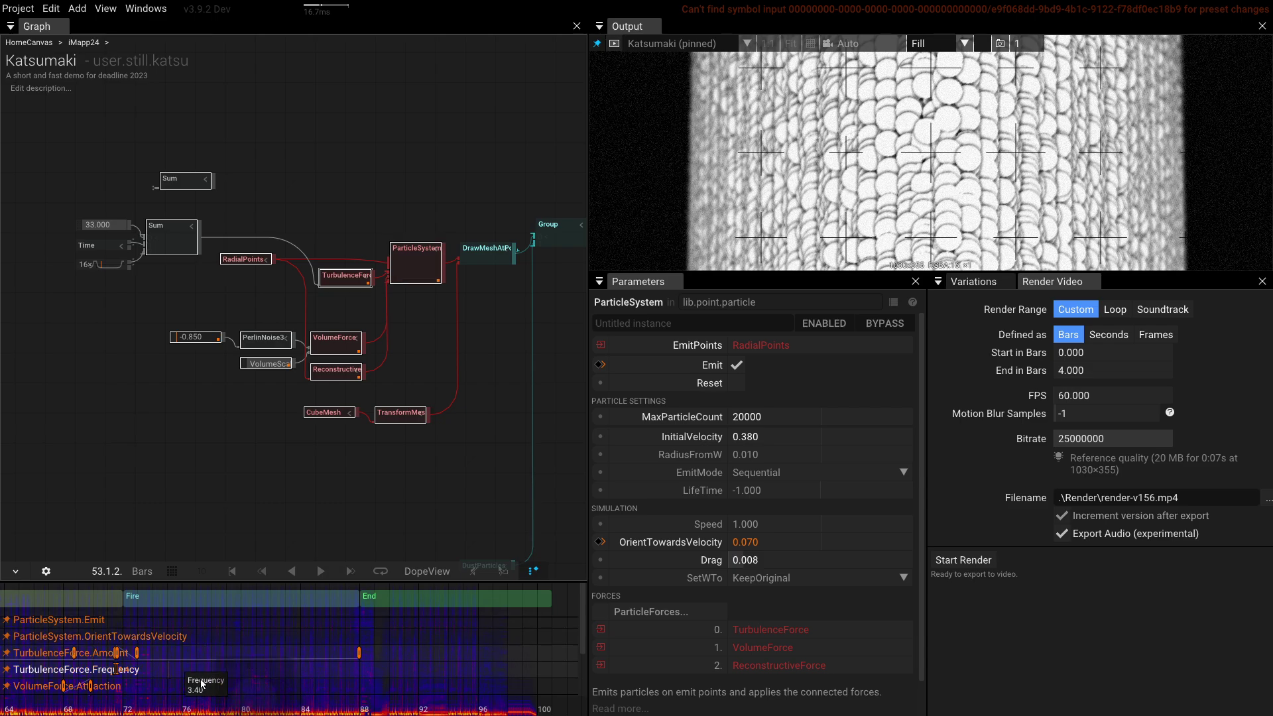
Focus ParticleSystem, TurbulenceForce and VolumeForce in turn from their OrientTowardsVelocity, Amount and Attraction animations at about bar 74.
scroll(274, 653, "up", 3)
left_click_drag(273, 653, 410, 650)
scroll(445, 647, "down", 3)
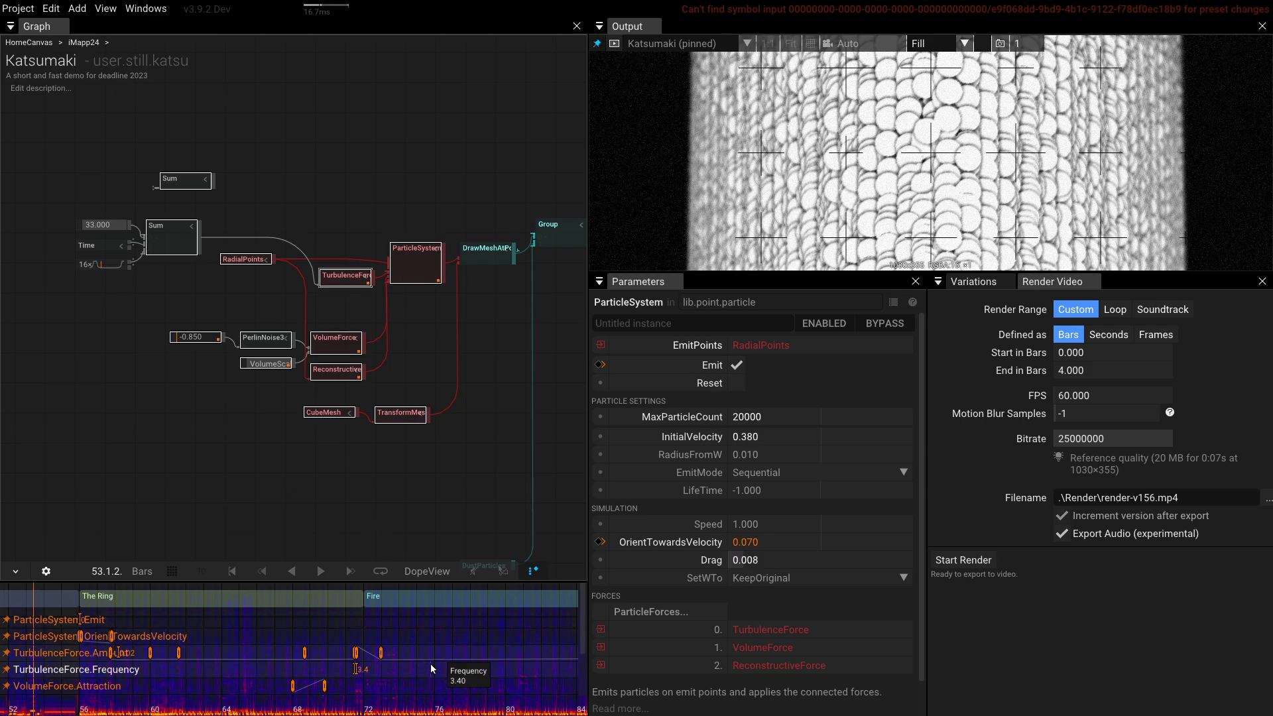
left_click_drag(123, 624, 258, 618)
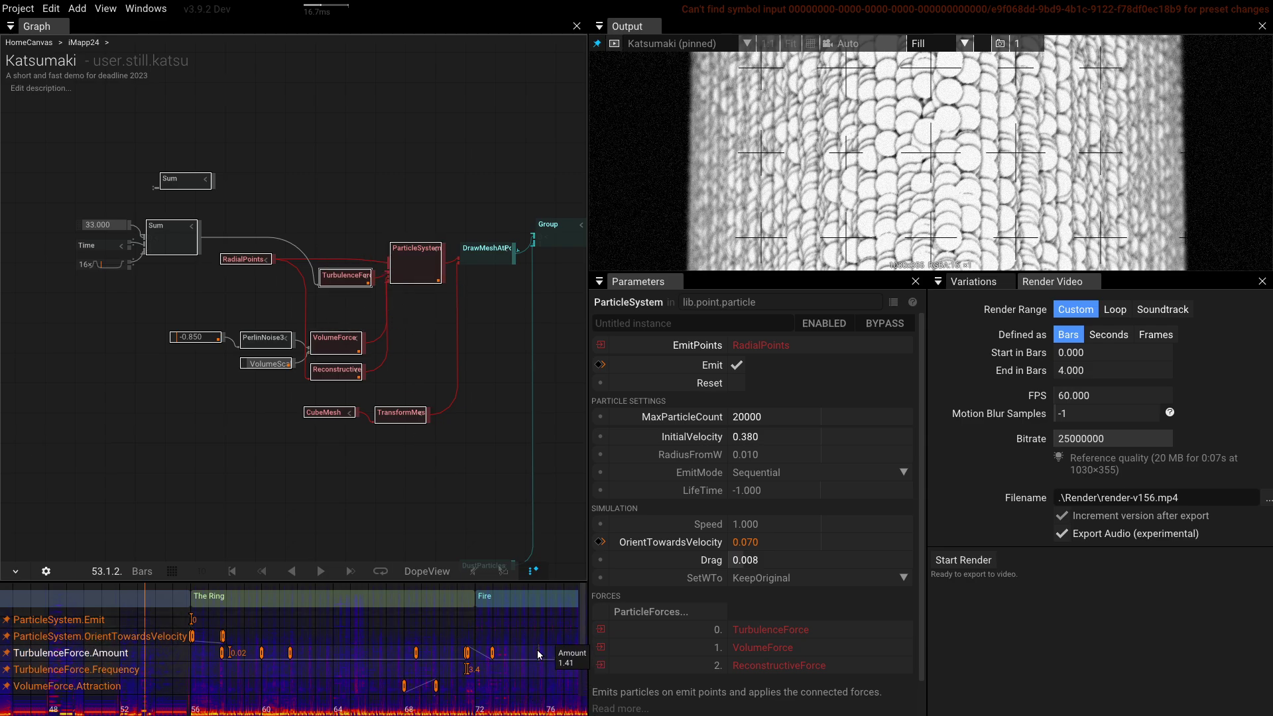
left_click(524, 635)
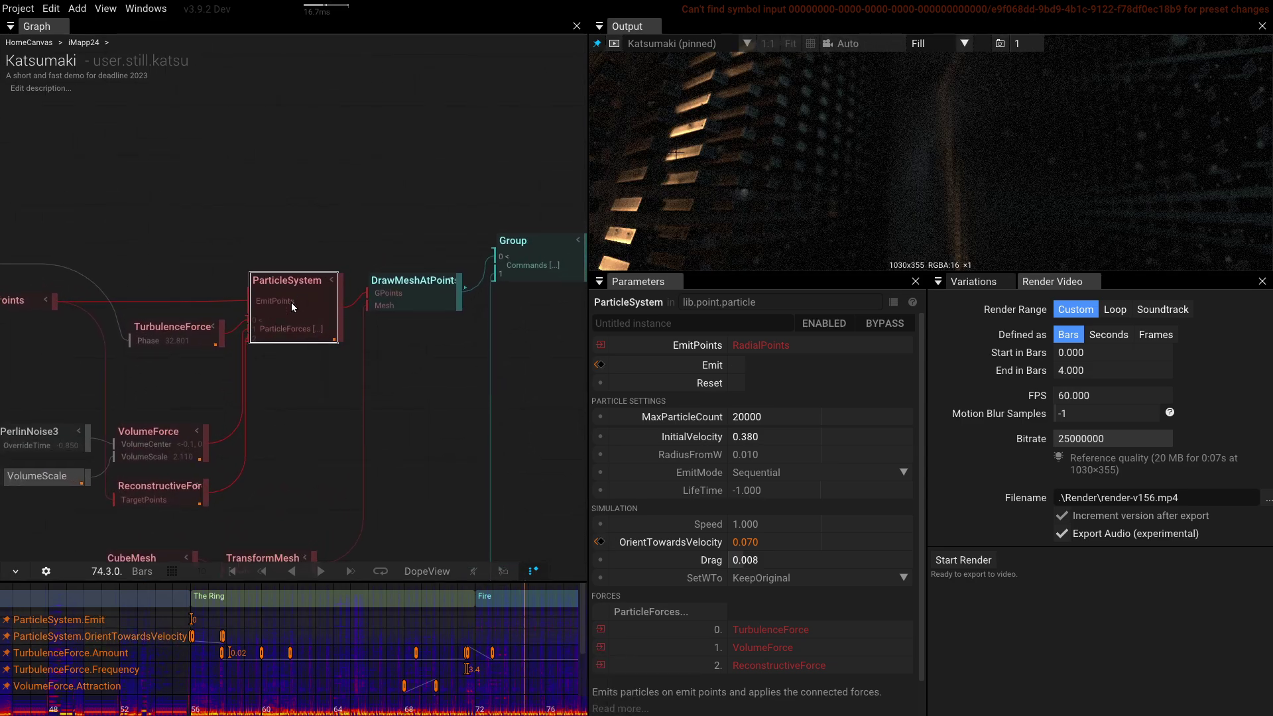
left_click(520, 651)
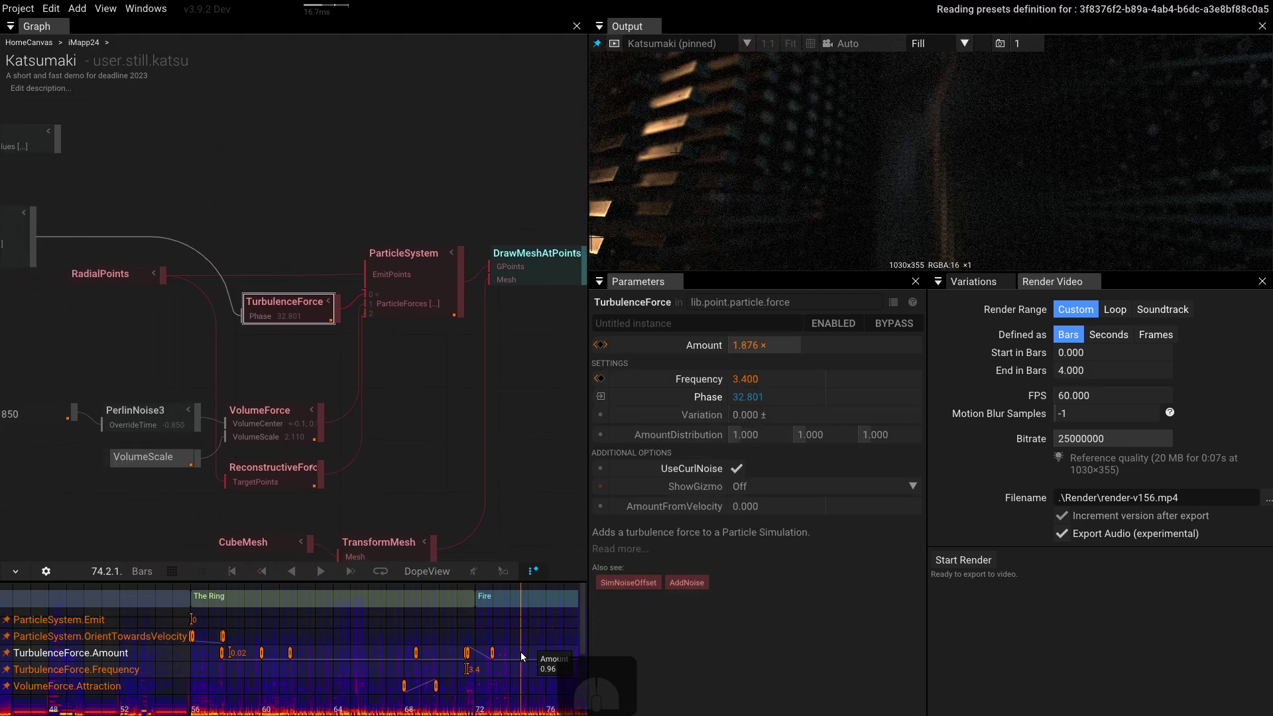
left_click(514, 686)
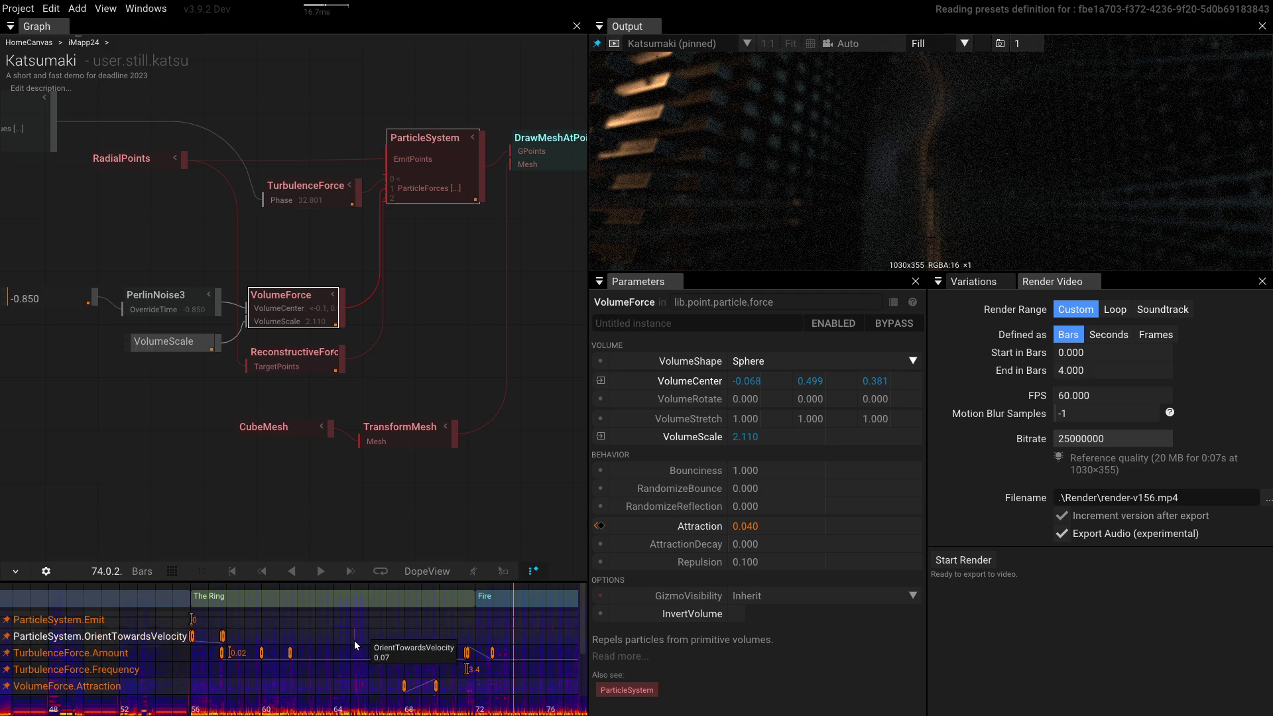
Enlarge the Output view and focus the ParticleSystem operator from its OrientTowardsVelocity animation at about bar 60.
left_click_drag(326, 627, 388, 609)
scroll(452, 607, "down", 3)
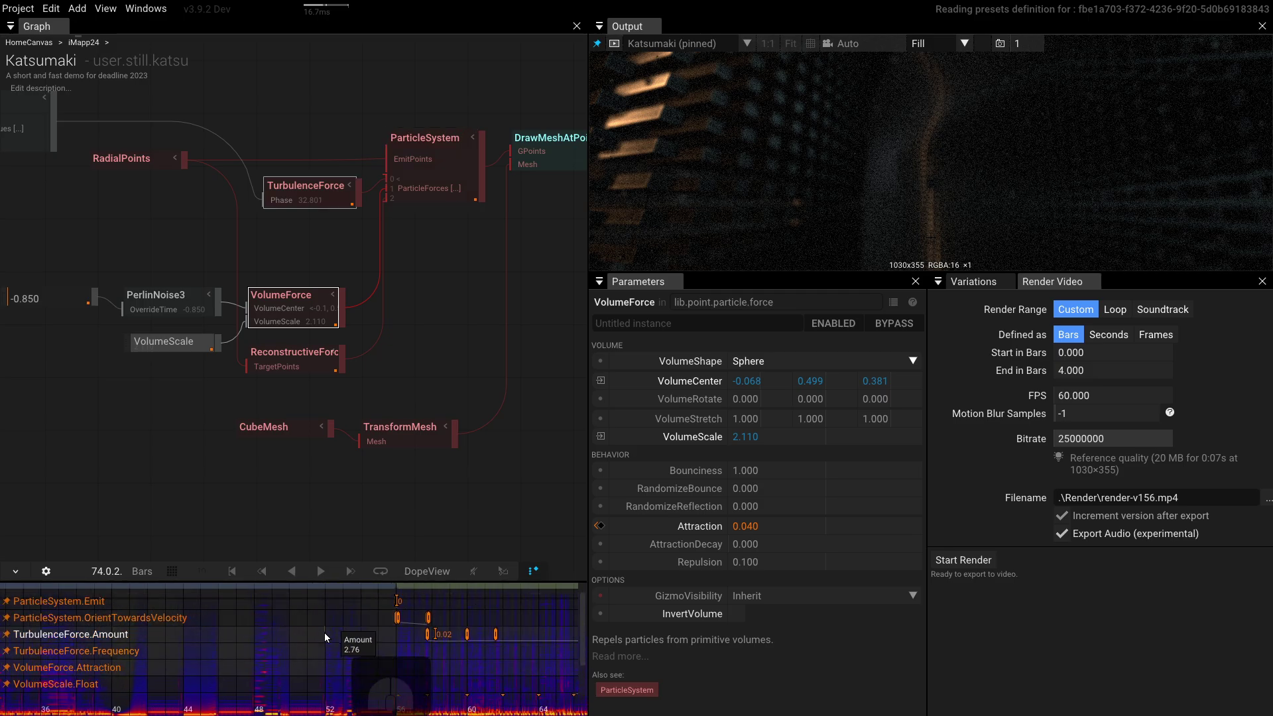
left_click_drag(325, 660, 287, 654)
left_click_drag(715, 272, 817, 317)
scroll(789, 527, "up", 3)
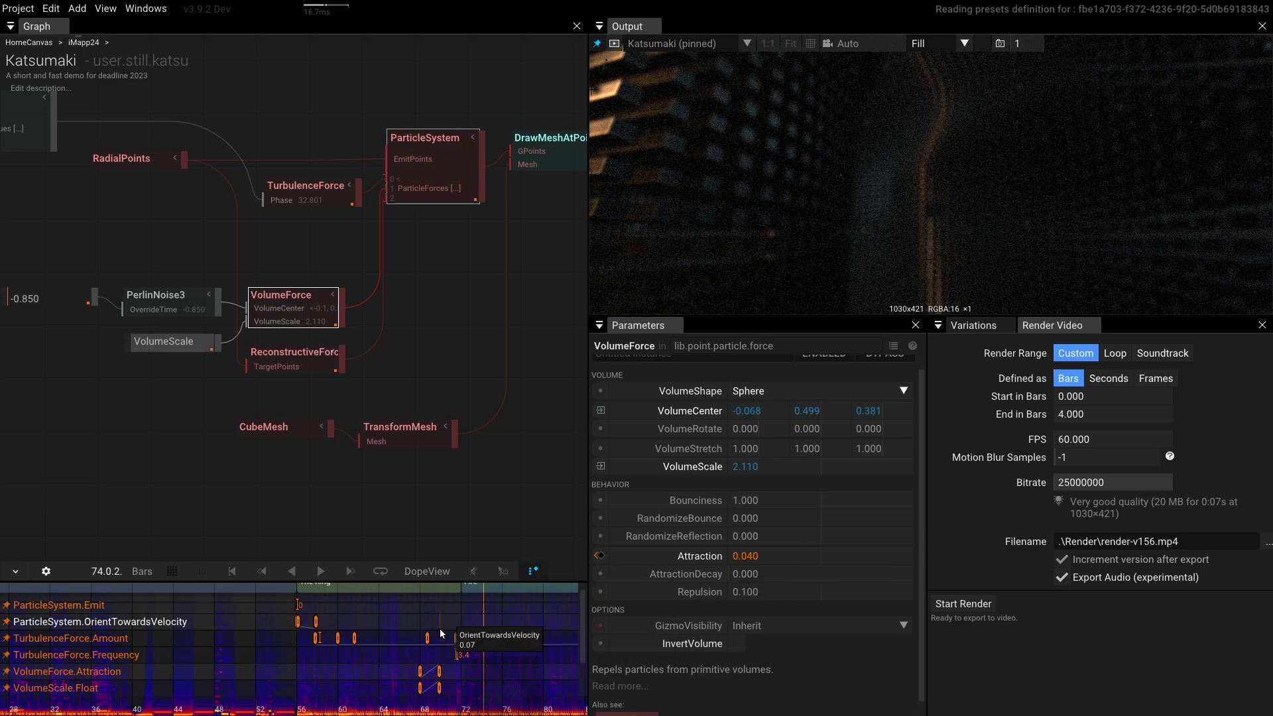
scroll(329, 667, "up", 1)
scroll(329, 668, "up", 2)
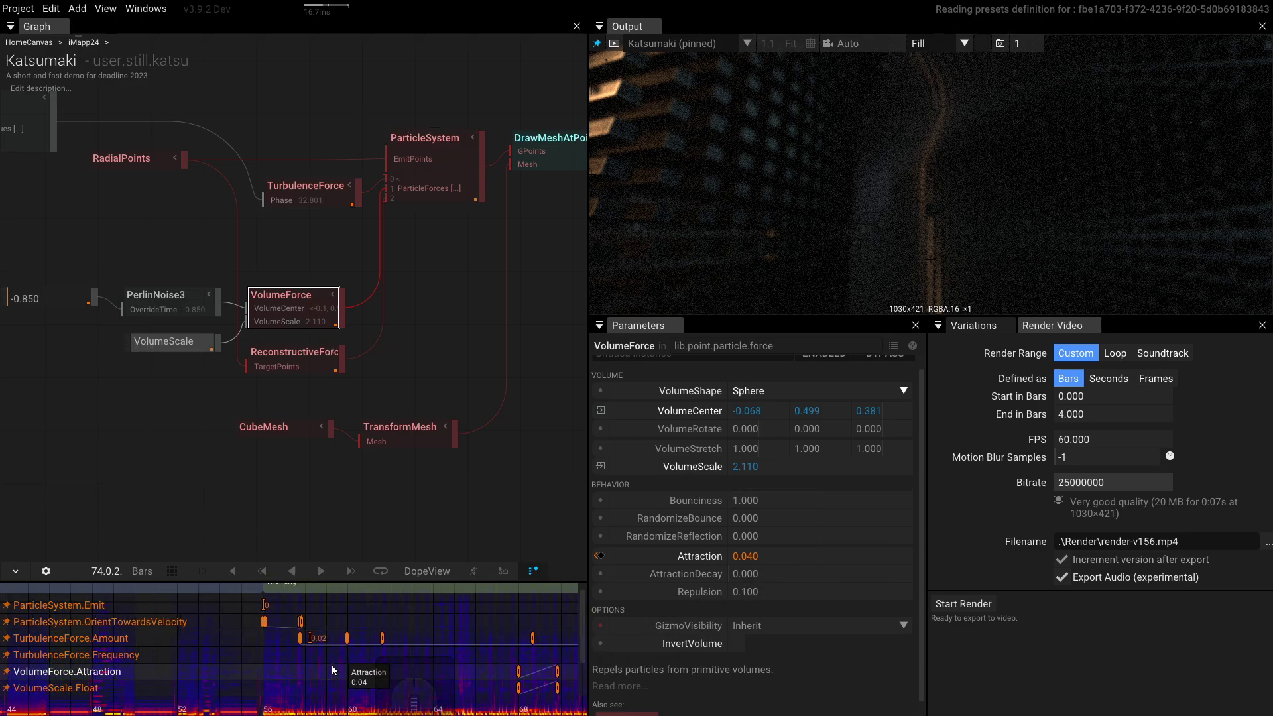
left_click(369, 621)
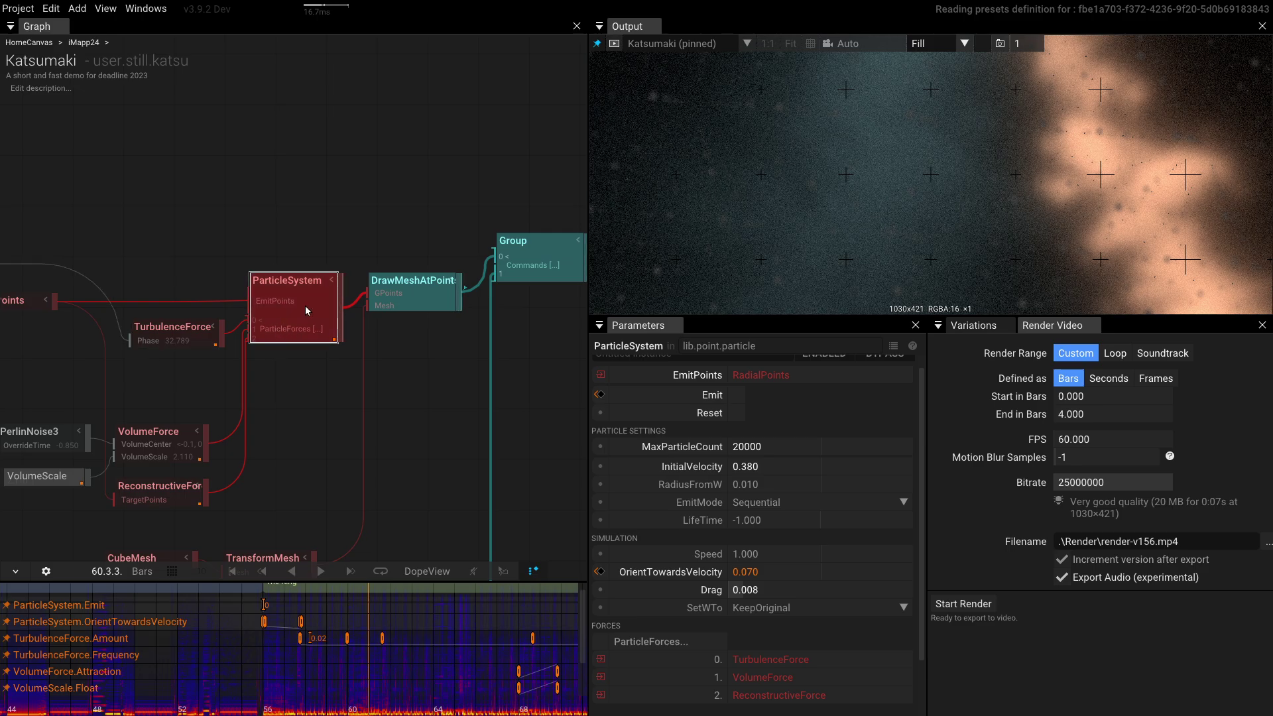
Focus the TurbulenceForce operator from its Amount animation at about bar 63 and select its Amount and Frequency keyframes.
mouse_move(342, 628)
left_click(424, 635)
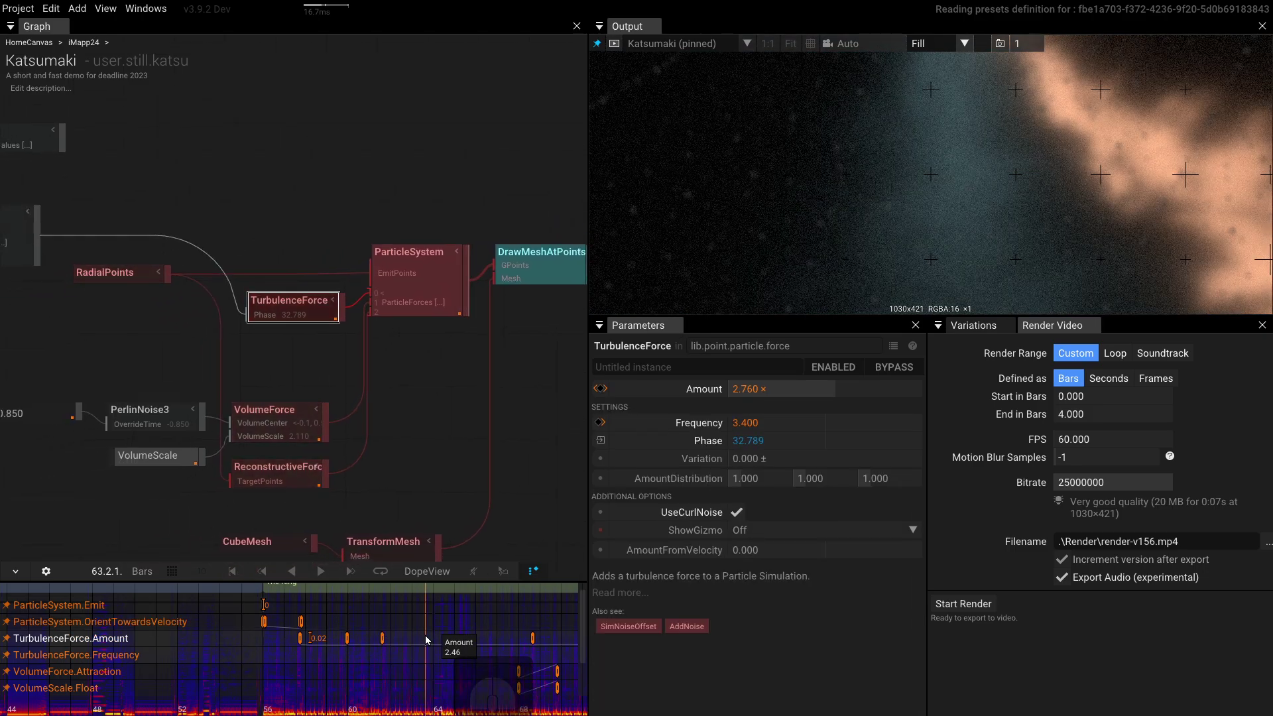
key("shift")
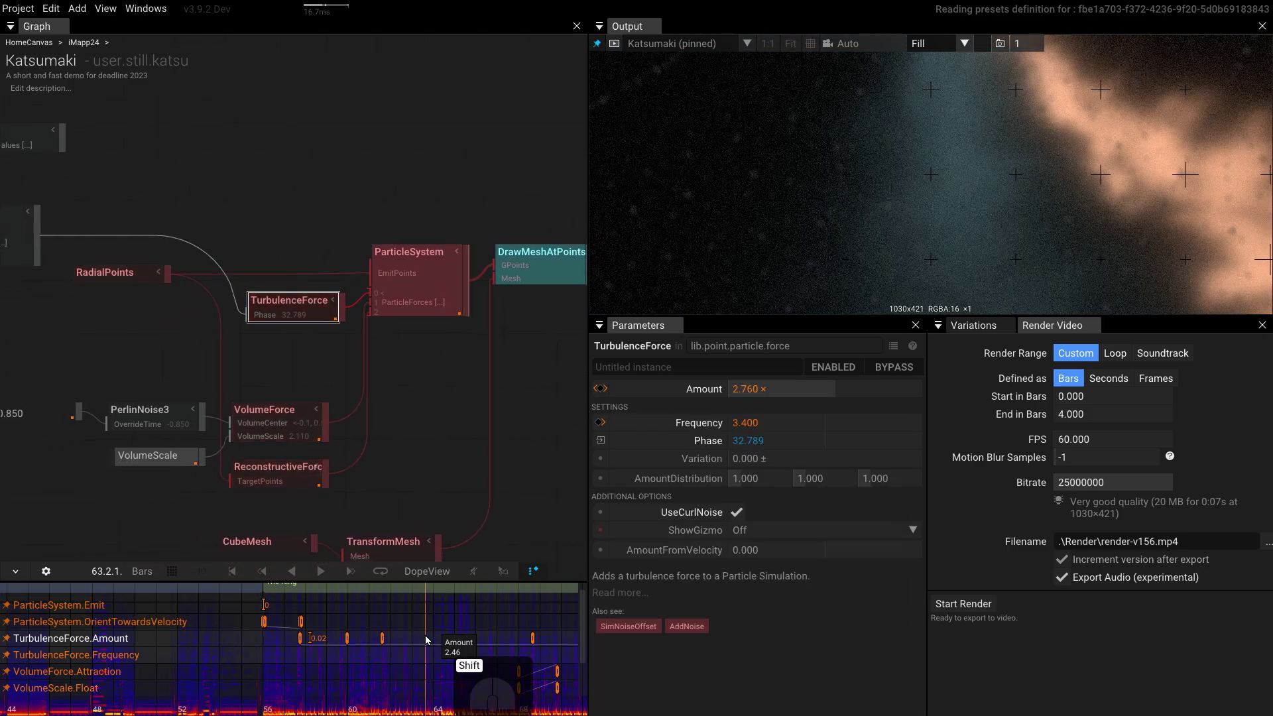
scroll(425, 635, "down", 5)
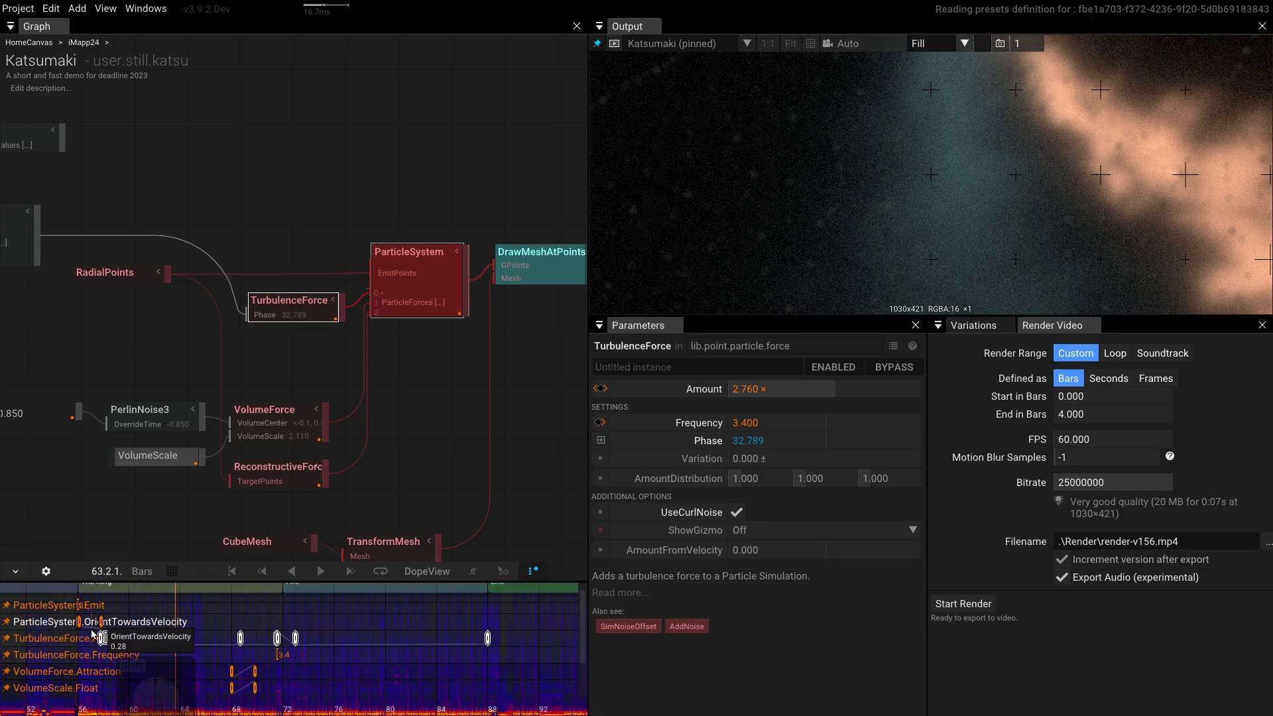
key("shift")
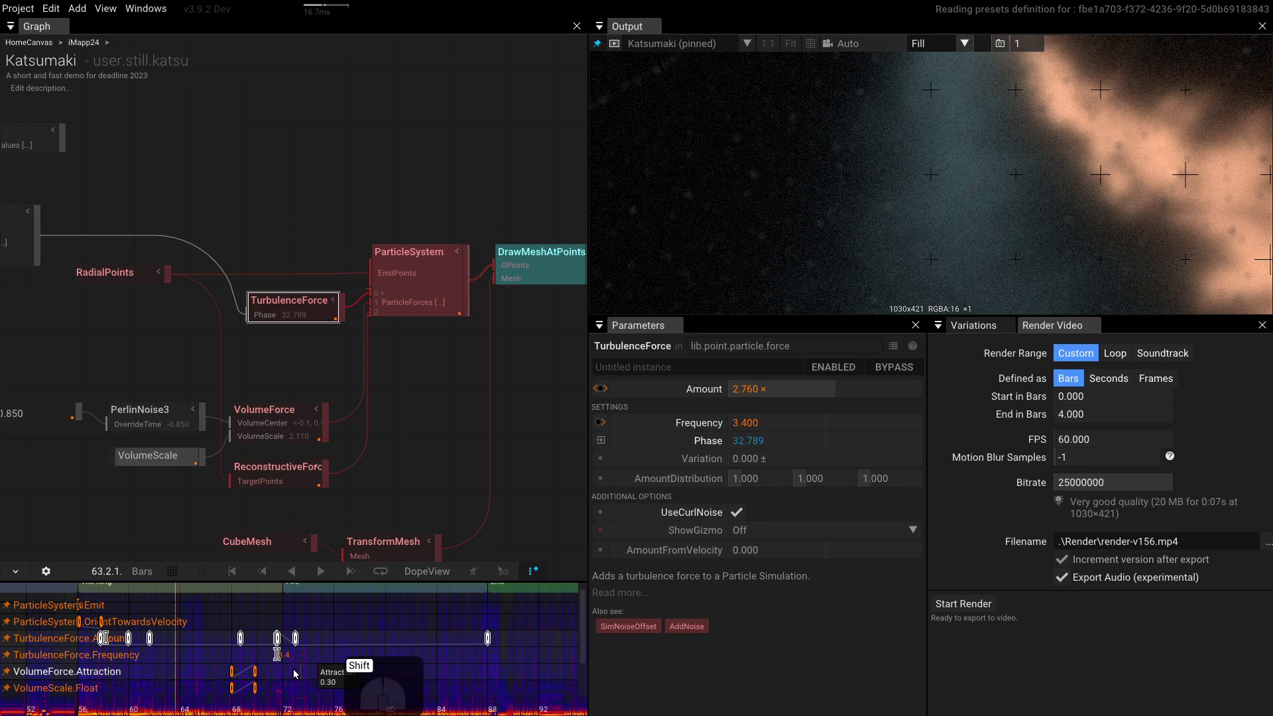
Add the VolumeForce.Attraction, VolumeScale.Float, ParticleSystem.OrientTowardsVelocity and ParticleSystem.Emit keyframes to the selection and clear the whole selection.
left_click(293, 675, "shift")
left_click(285, 689, "shift")
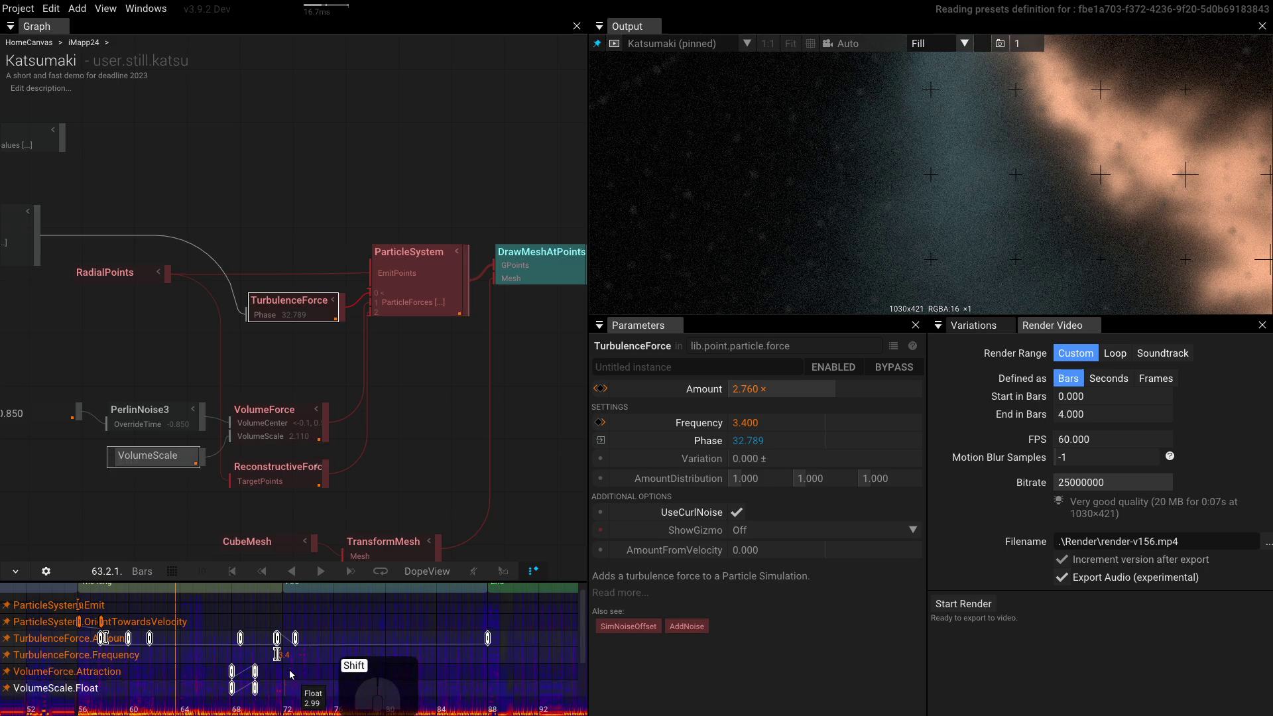
left_click(292, 619, "shift")
left_click(289, 602, "shift")
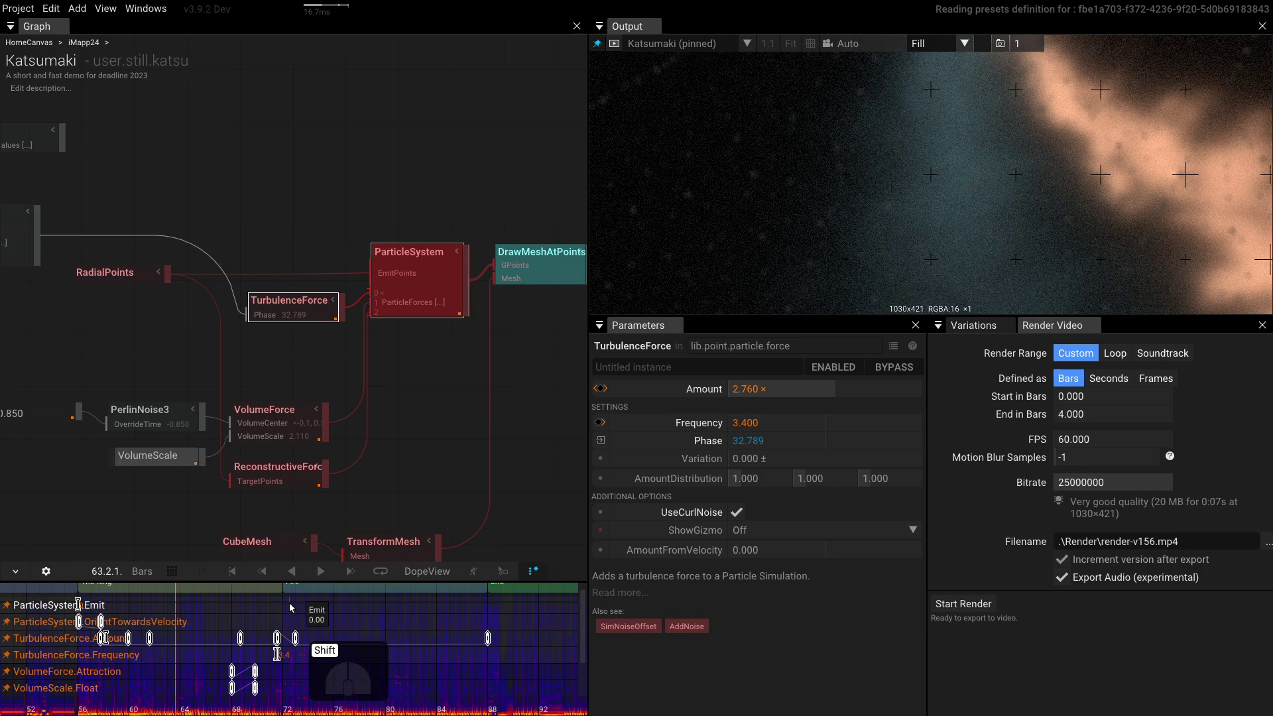
scroll(289, 691, "down", 4)
left_click_drag(287, 690, 582, 681)
left_click(378, 602)
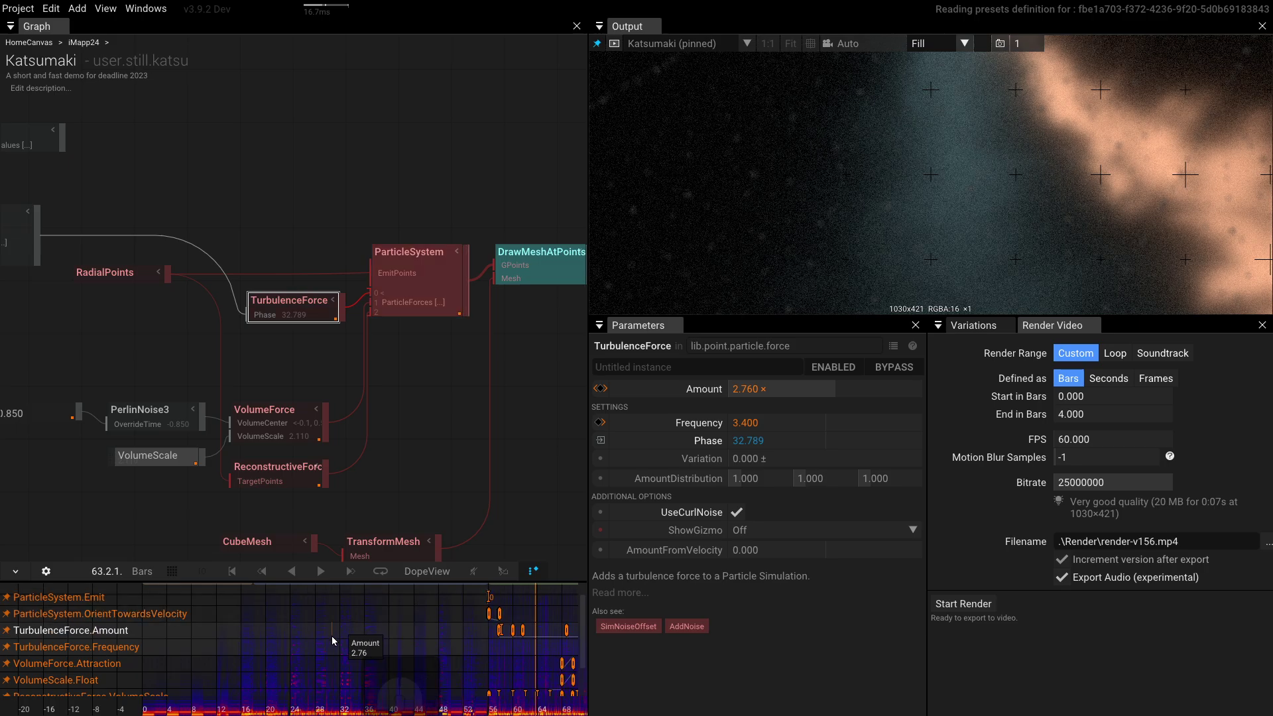
Try moving the ParticleSystem.OrientTowardsVelocity and TurbulenceForce.Amount keyframes together by about two bars to a later time and undo the move.
scroll(371, 633, "up", 3)
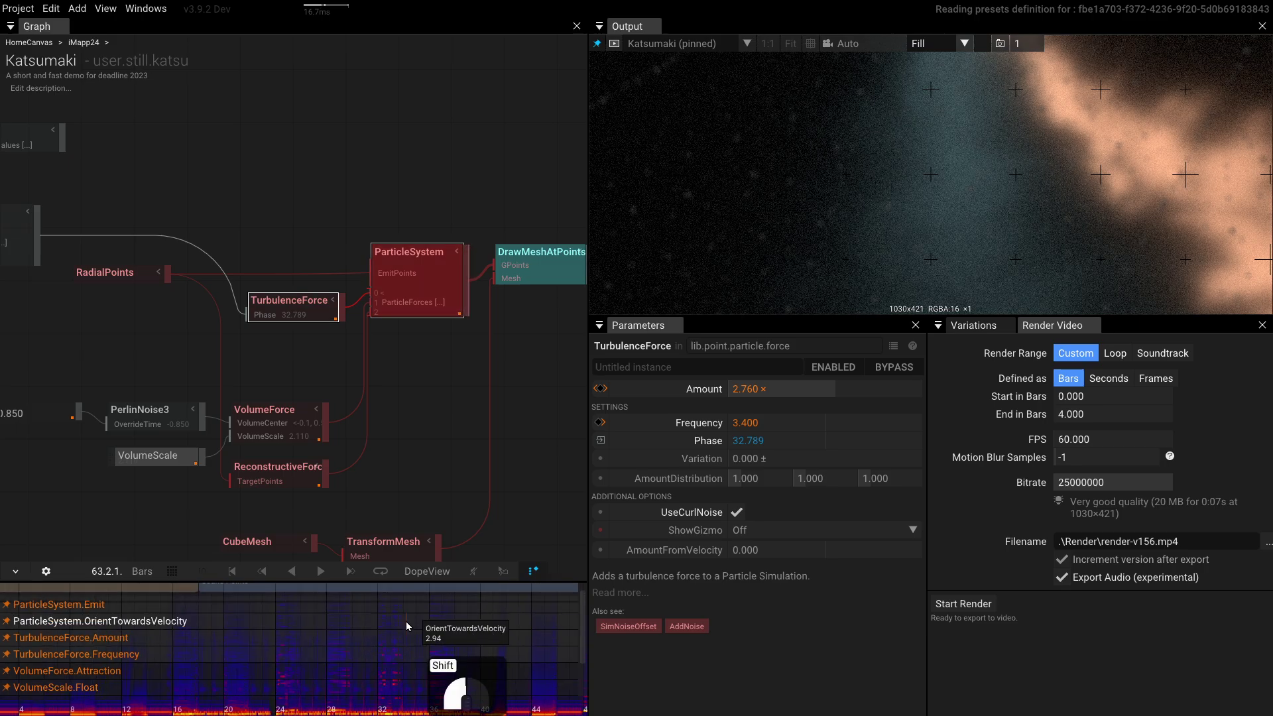
left_click(406, 623, "shift")
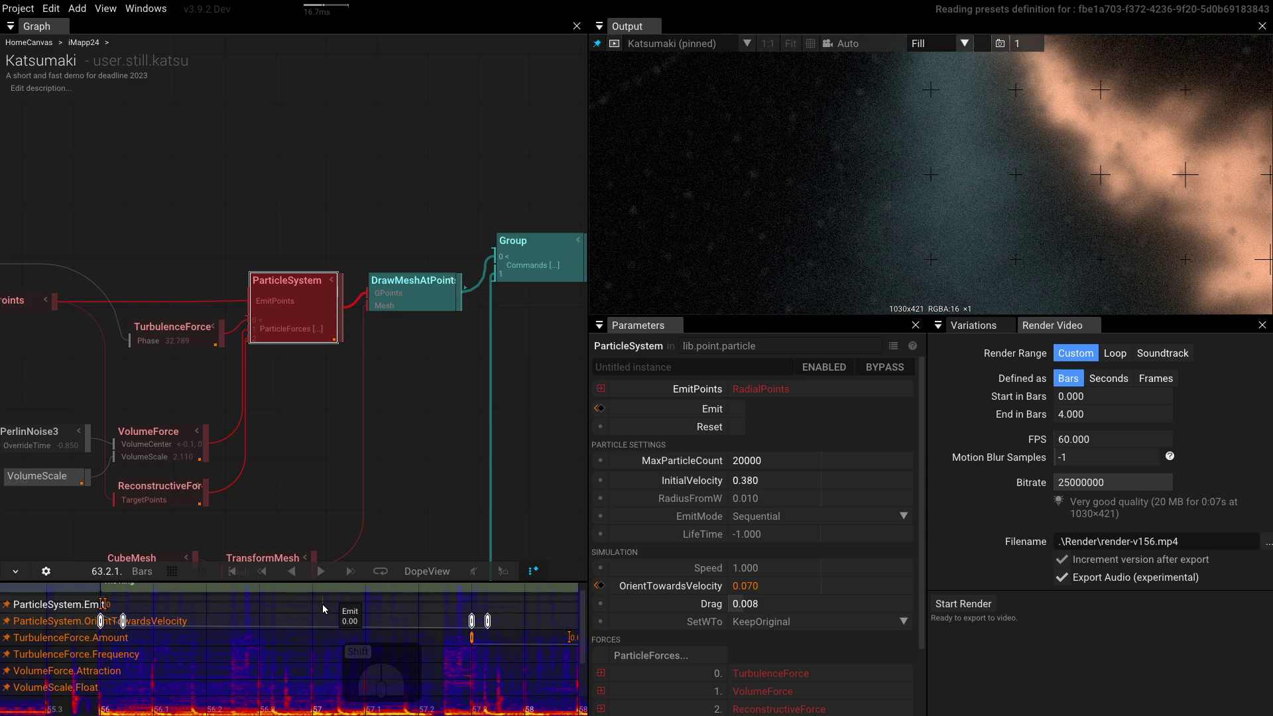
scroll(443, 638, "down", 5)
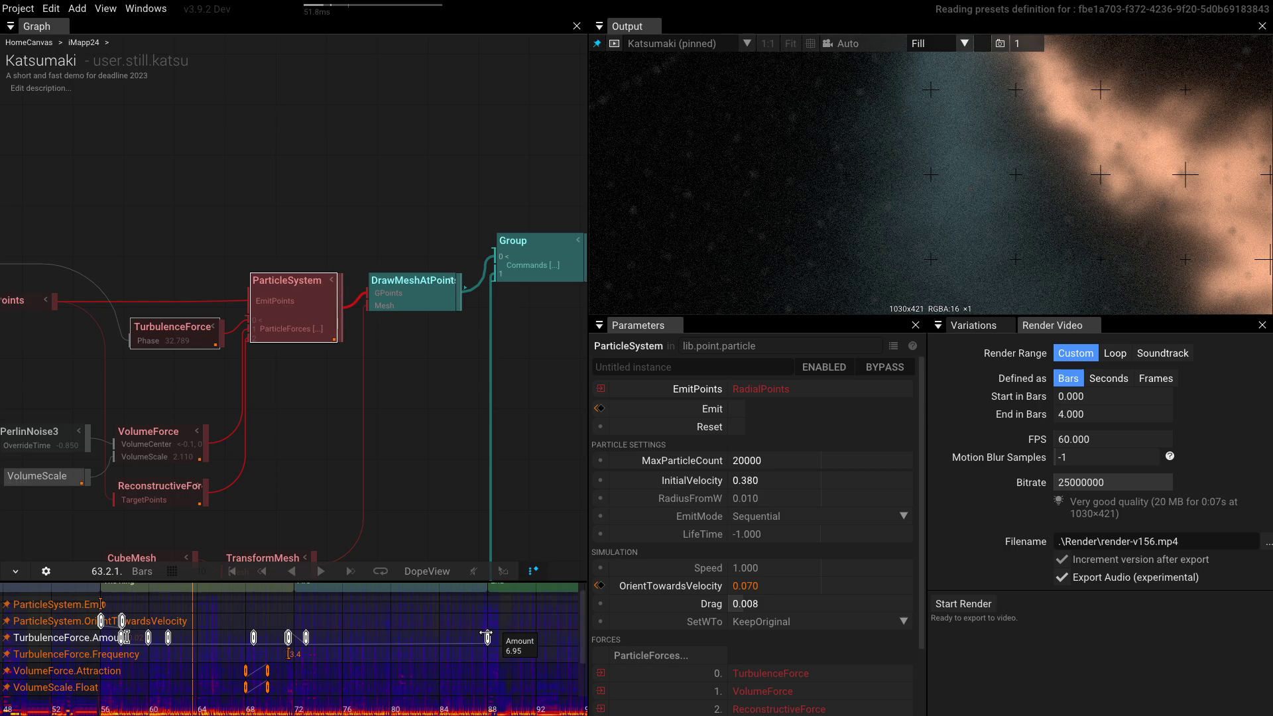
left_click_drag(487, 637, 511, 638)
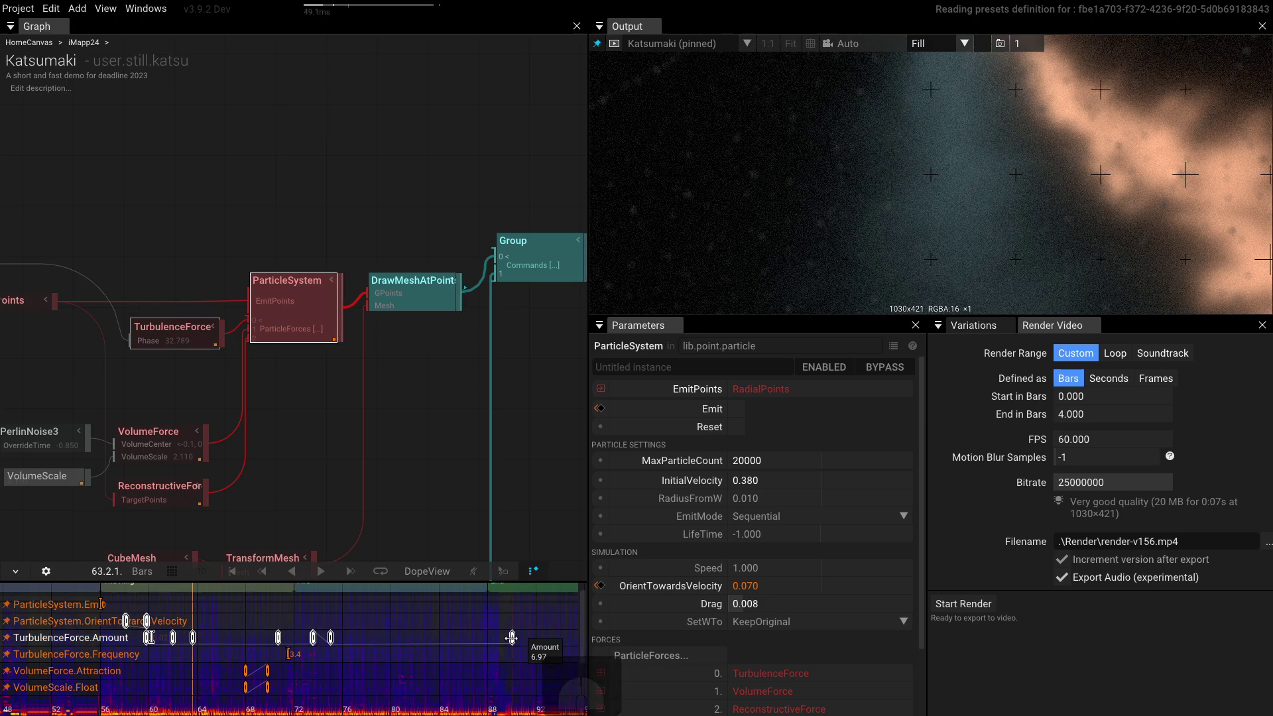
key("ctrl+z")
Clear the operator and keyframe selections and move the playhead to about bar 91.
left_click(447, 476)
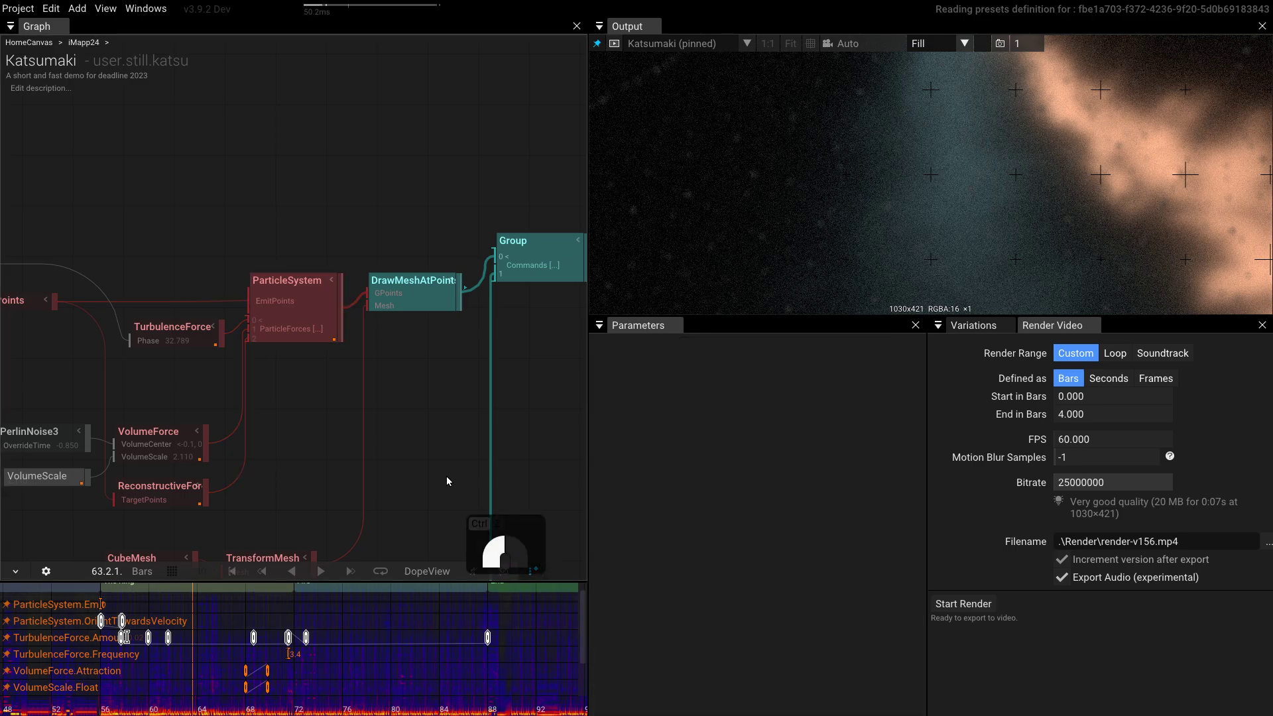
scroll(434, 464, "down", 3)
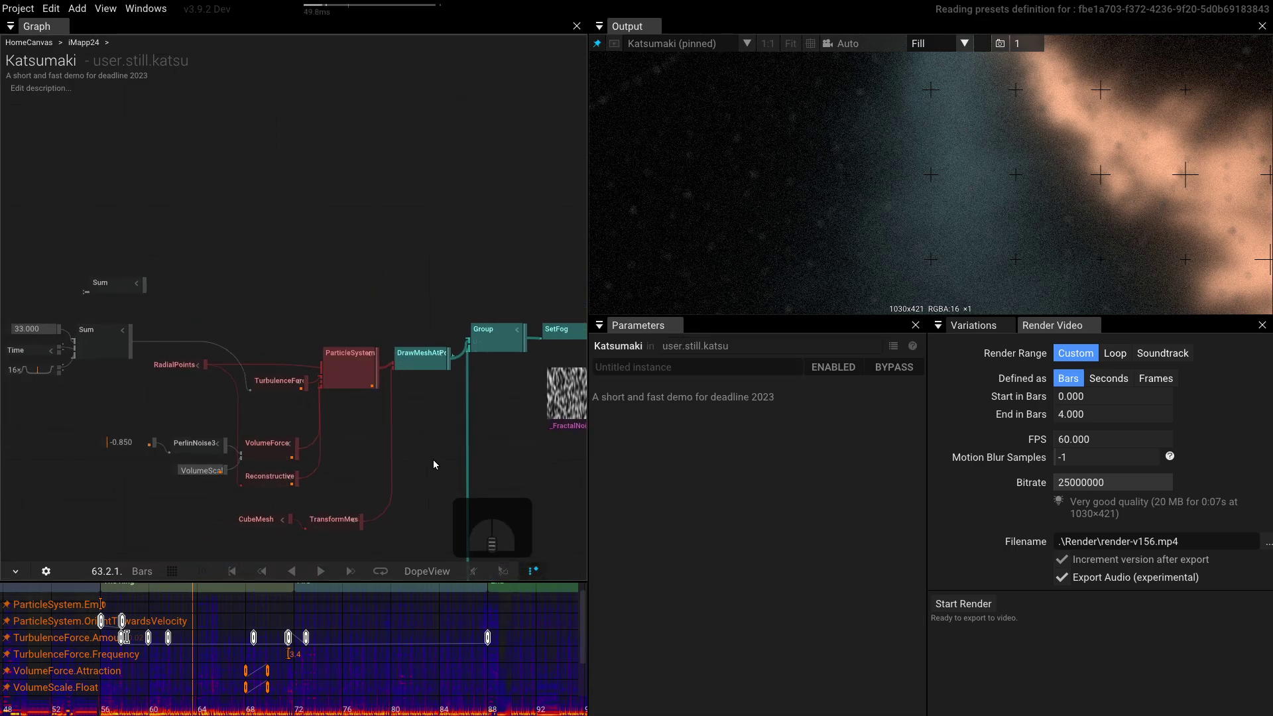
left_click(413, 666)
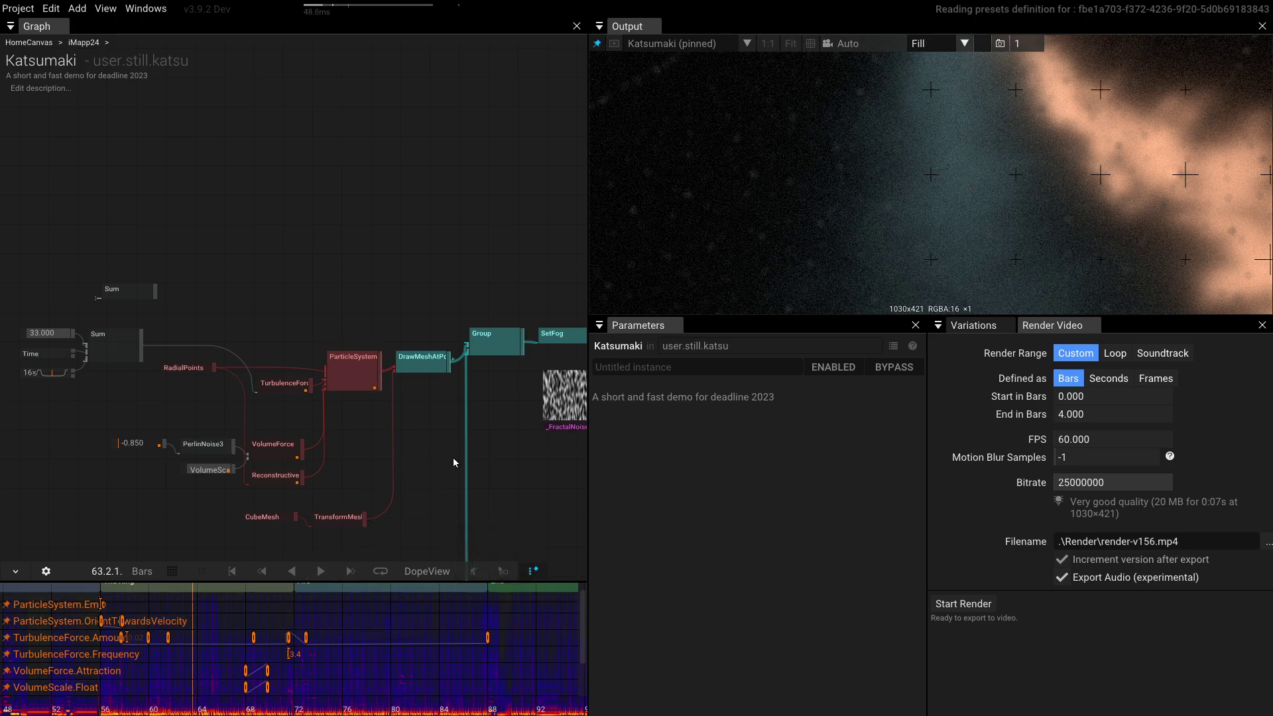
left_click_drag(402, 707, 512, 714)
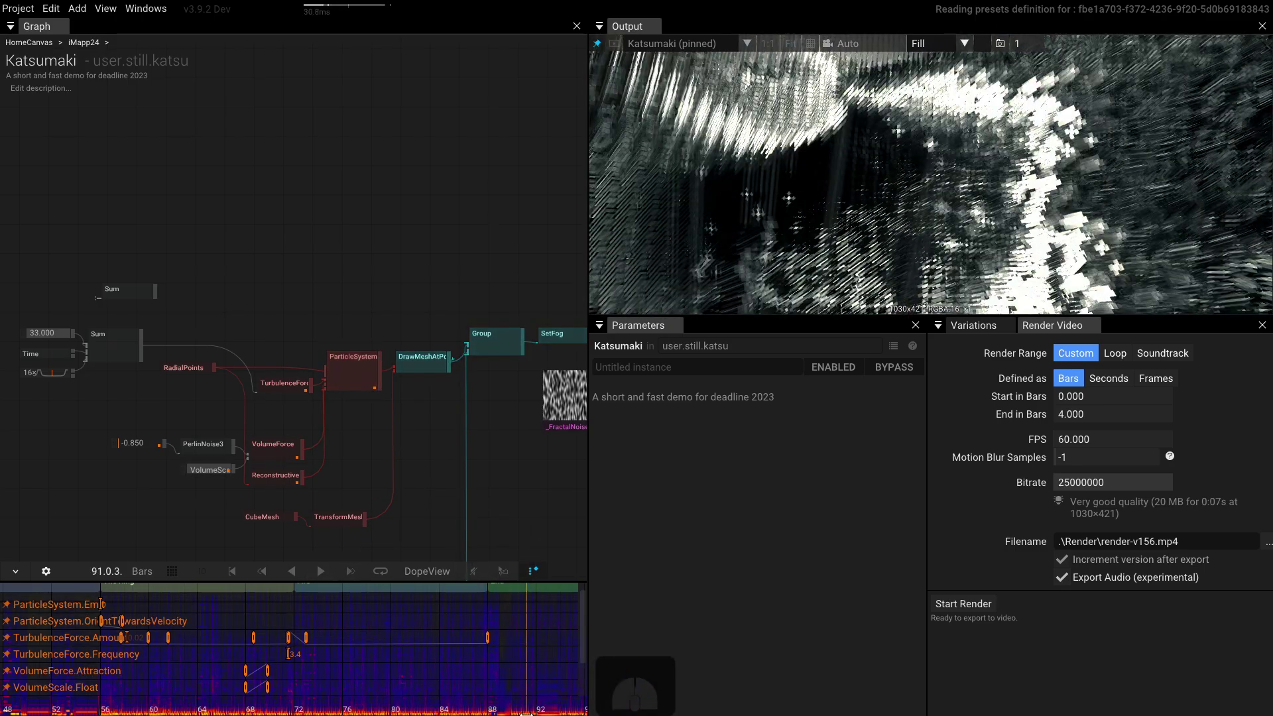
Select the Fire TimeClip operator at the end of the scene branch below the particle branch.
scroll(447, 495, "down", 5)
scroll(409, 362, "up", 3)
scroll(445, 429, "down", 3)
left_click_drag(444, 429, 415, 245)
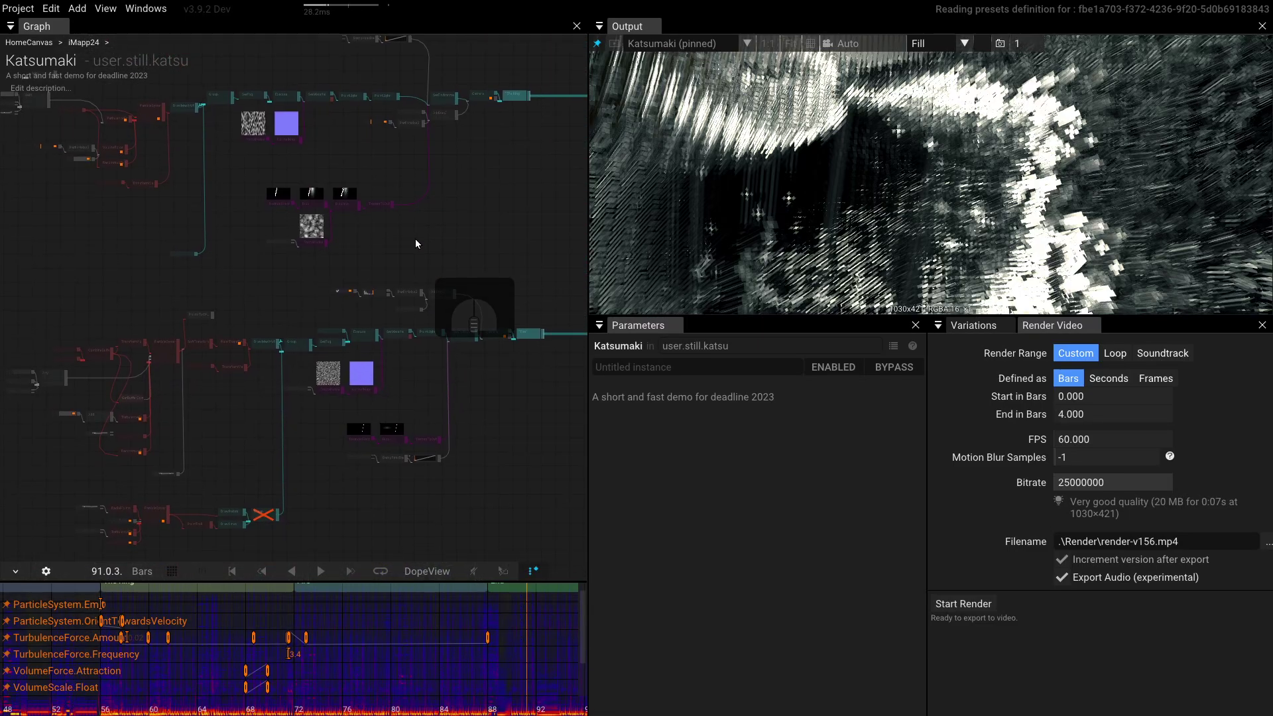
left_click(534, 336)
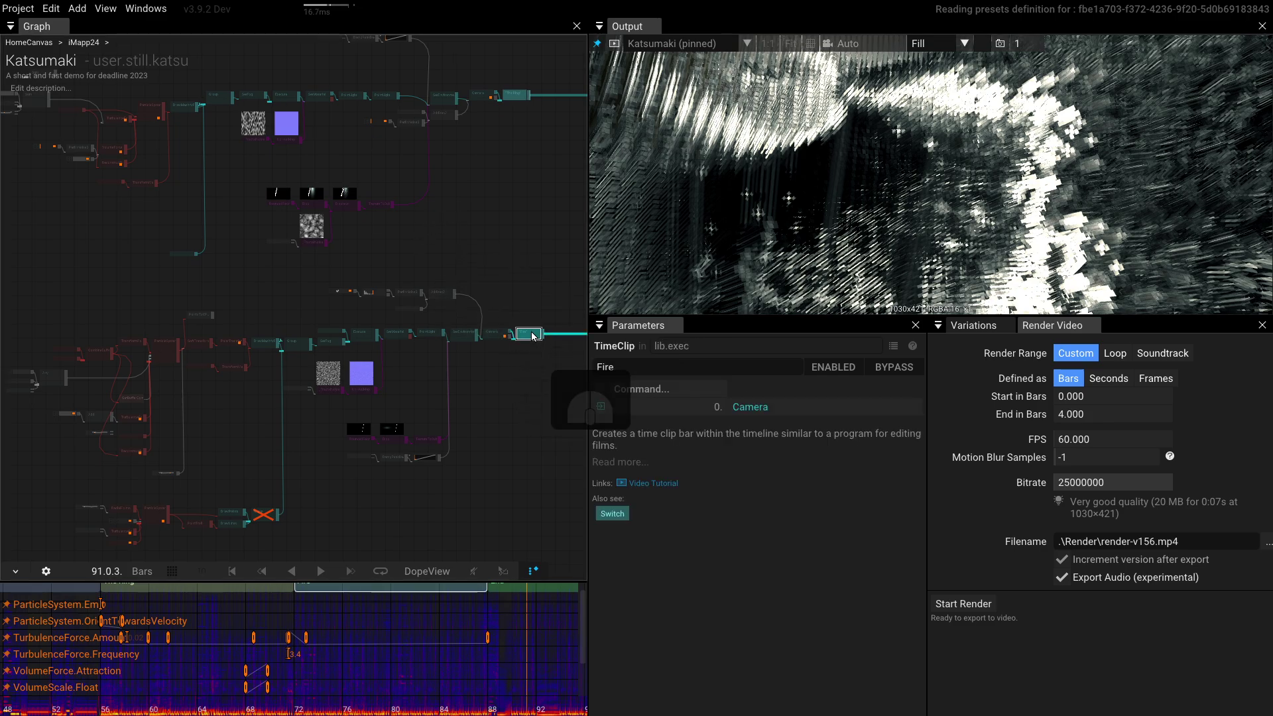
Set the VolumeForce.Attraction keyframe at 69.3.1 to 0.4 and clear the keyframe selection.
scroll(325, 679, "up", 3)
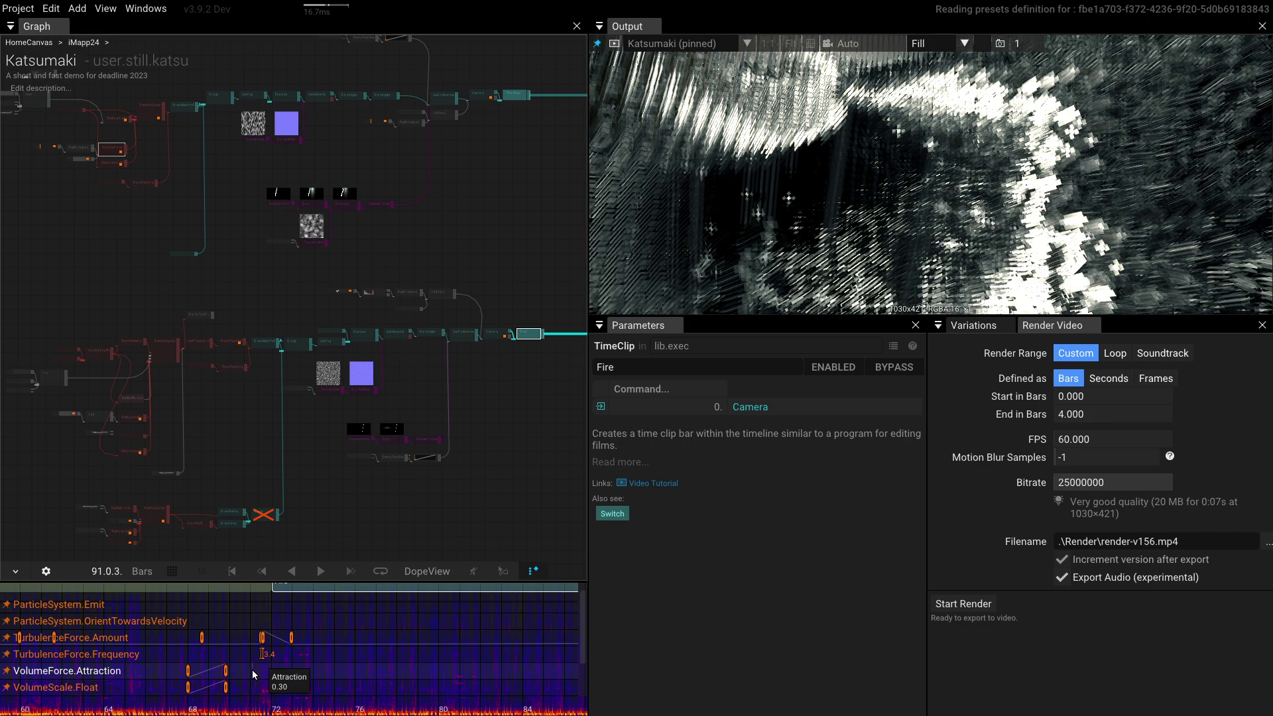
left_click(226, 671)
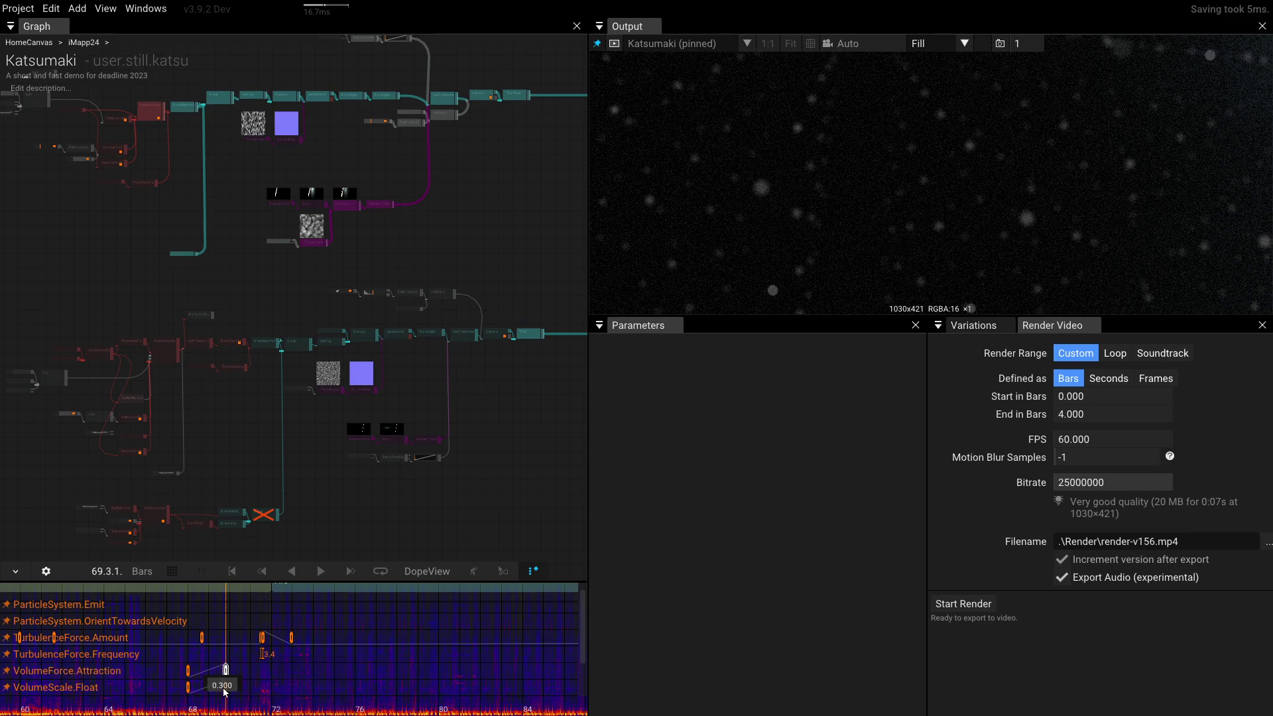
key("Left")
key("Right")
key("BackSpace")
type("4")
key("Return")
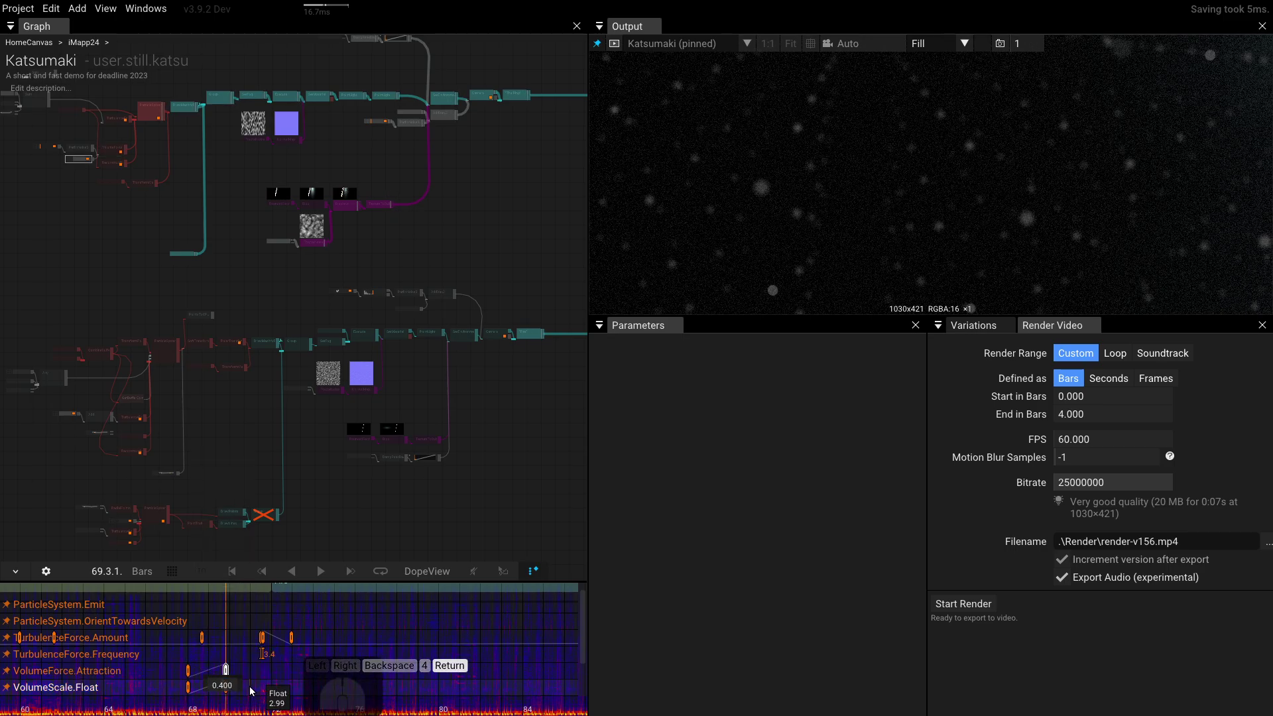
left_click(293, 675)
Step the playhead back and forth through the keyframes of the visible animations between about bars 68 and 71.
key("comma")
key("period")
key("comma")
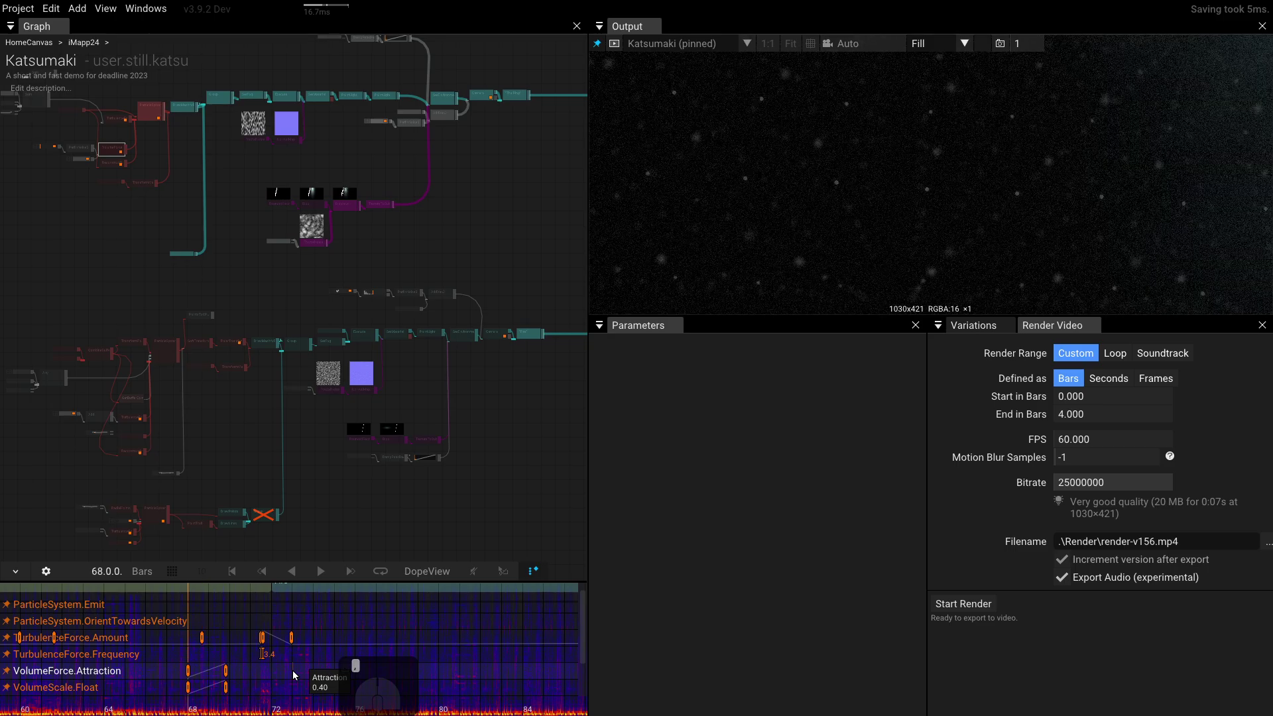
key("shift+Right")
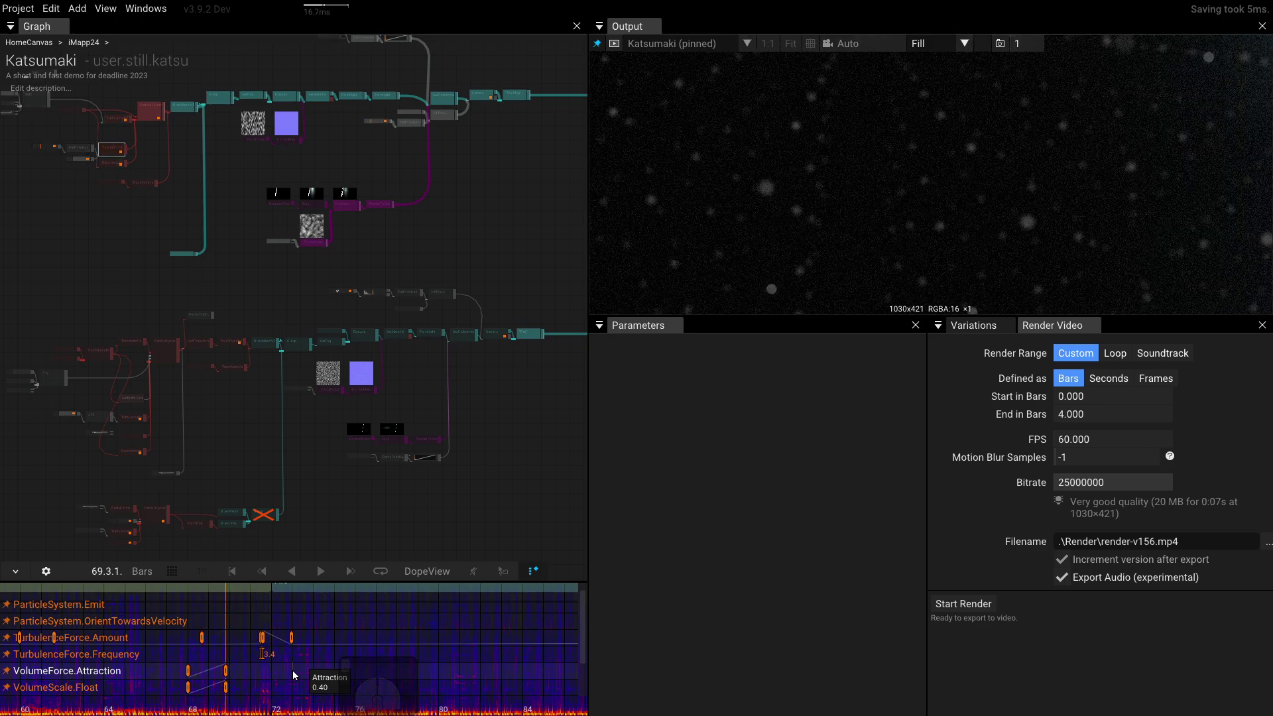
key("comma")
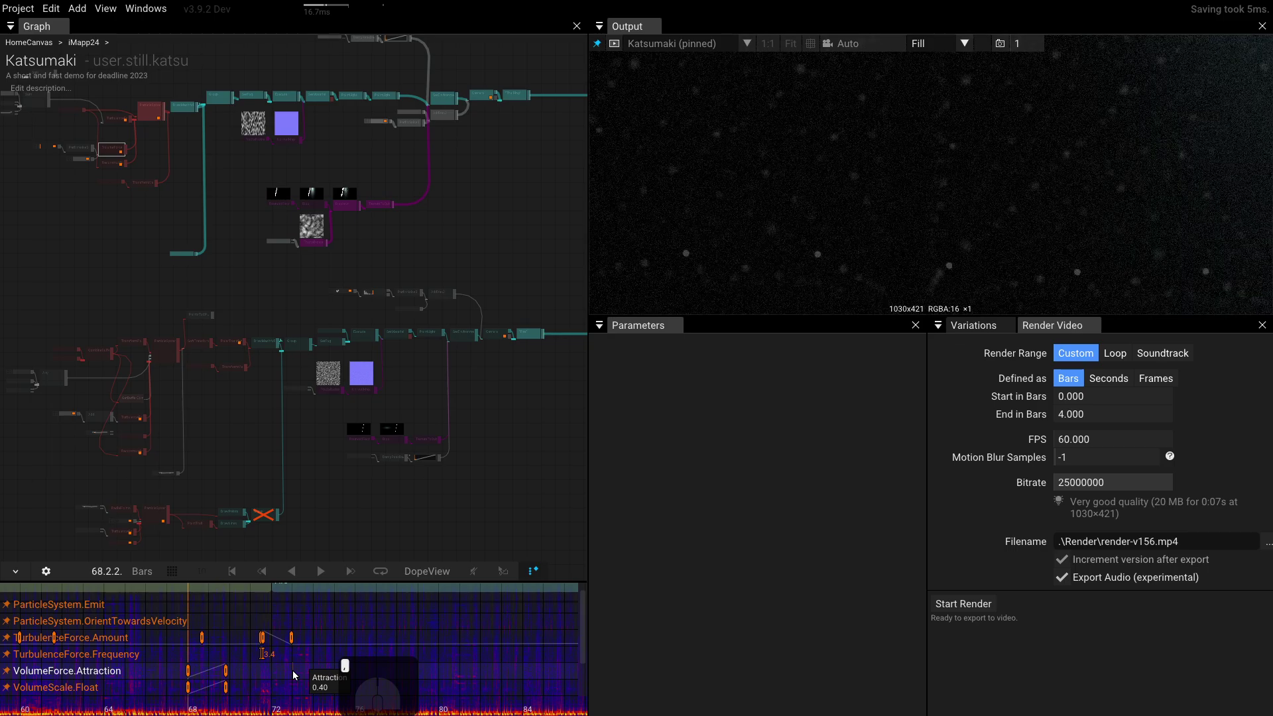
key("period")
key("period")
key("period")
key("period")
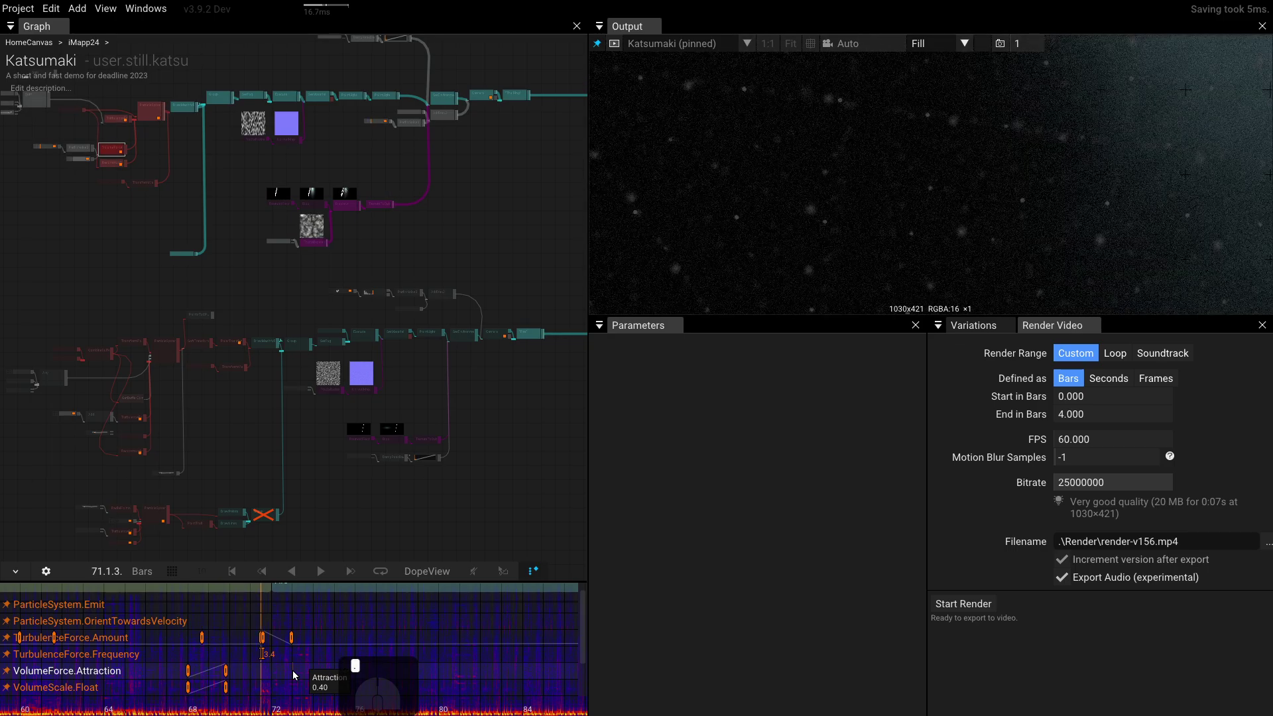
key("comma")
key("comma")
key("comma")
key("comma")
key("comma")
key("comma")
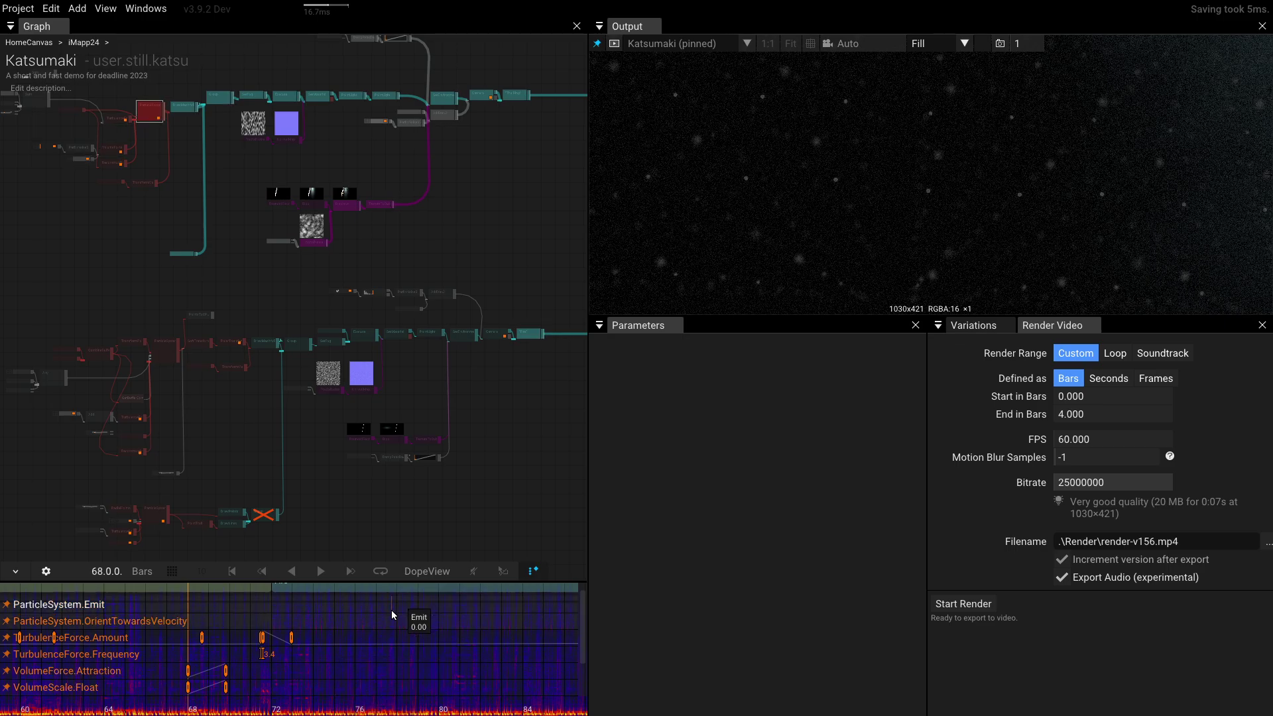
Focus ParticleSystem and TurbulenceForce from their animations, and add ParticleSystem's Emit and OrientTowardsVelocity keyframes to the selection and remove them again.
left_click(358, 624, "ctrl")
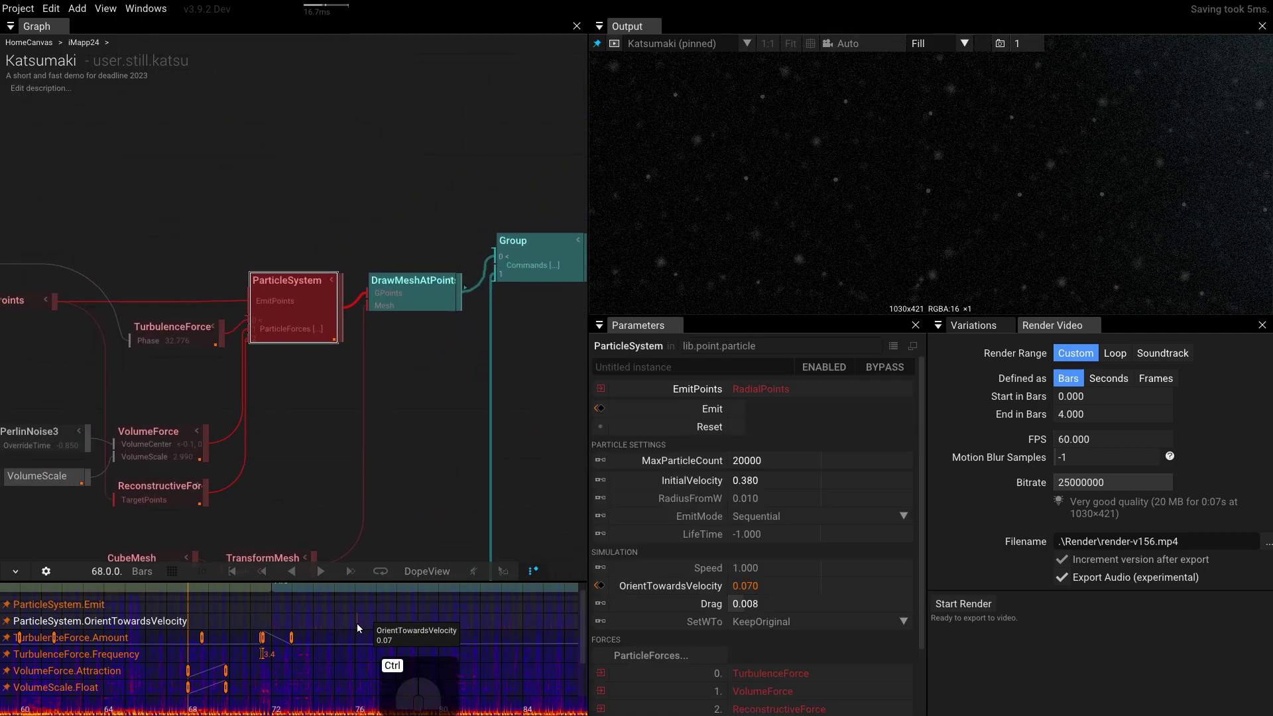
left_click(354, 634, "ctrl+shift")
left_click(355, 614, "shift")
left_click(356, 602, "shift")
left_click(342, 638, "ctrl")
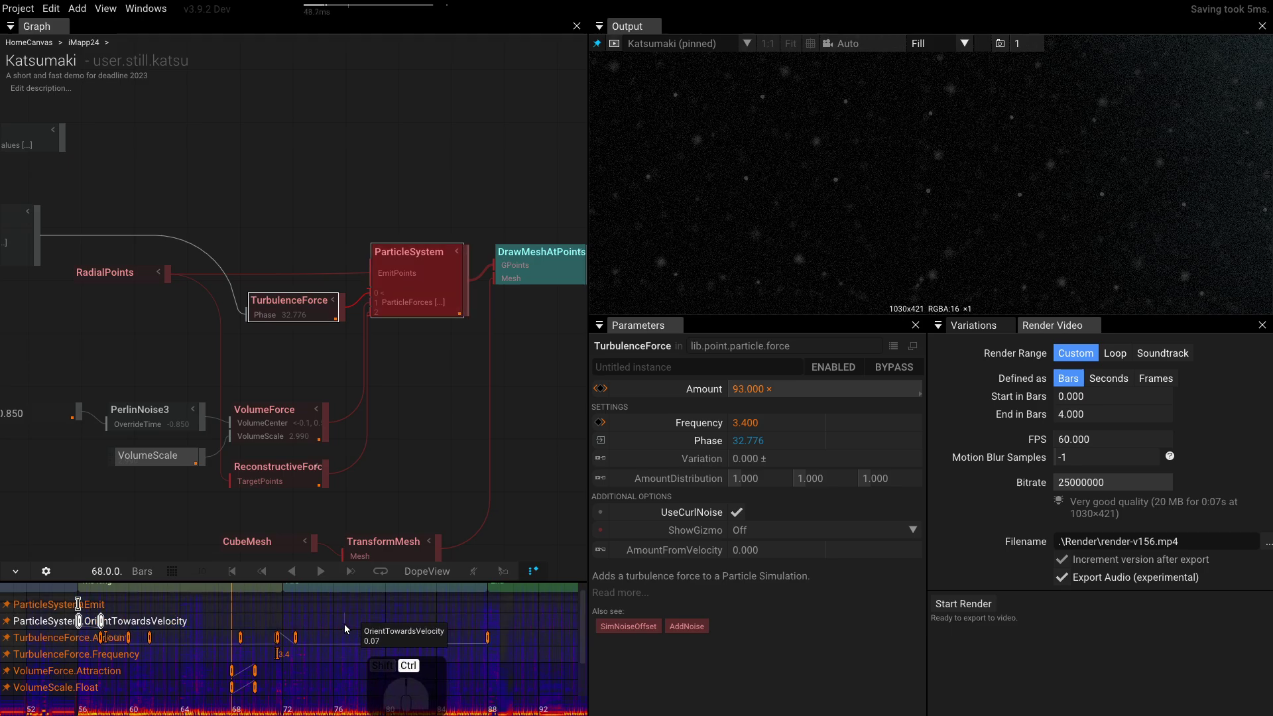
left_click(345, 623, "ctrl")
left_click(349, 610, "ctrl")
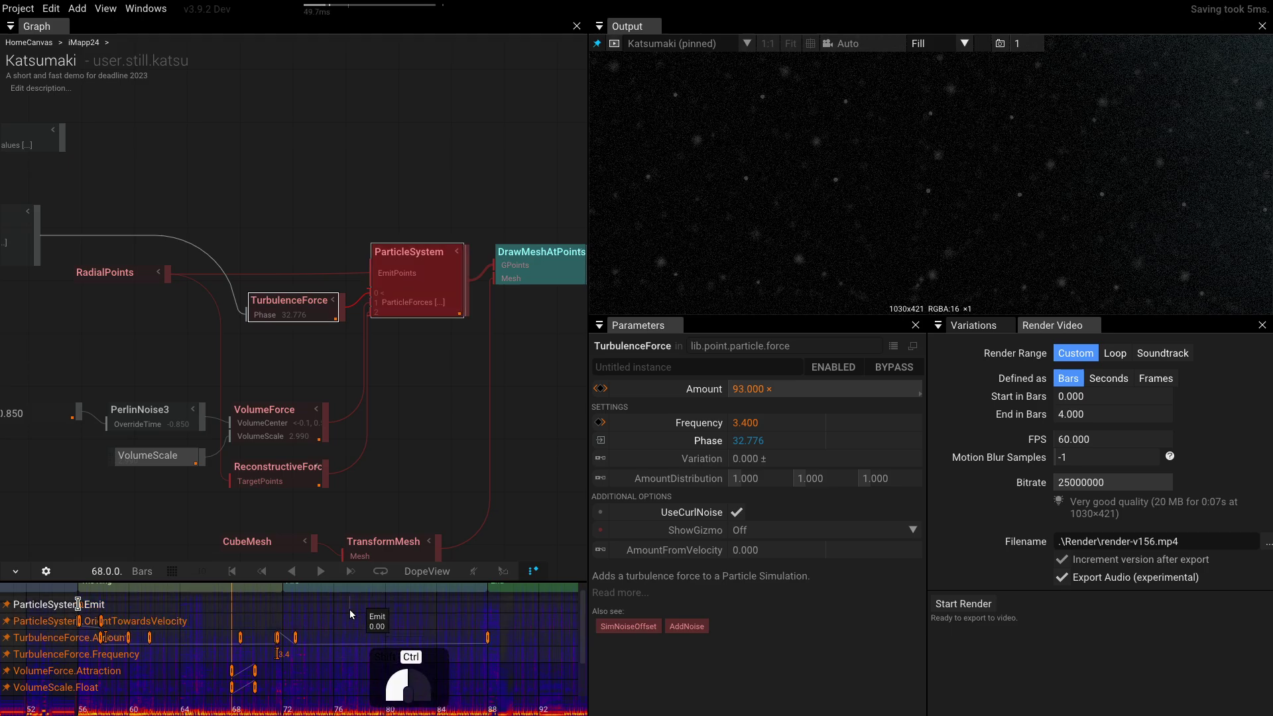
Focus TurbulenceForce from its Frequency animation at about bar 78 and clear the operator selection.
scroll(357, 654, "down", 3)
left_click(365, 656)
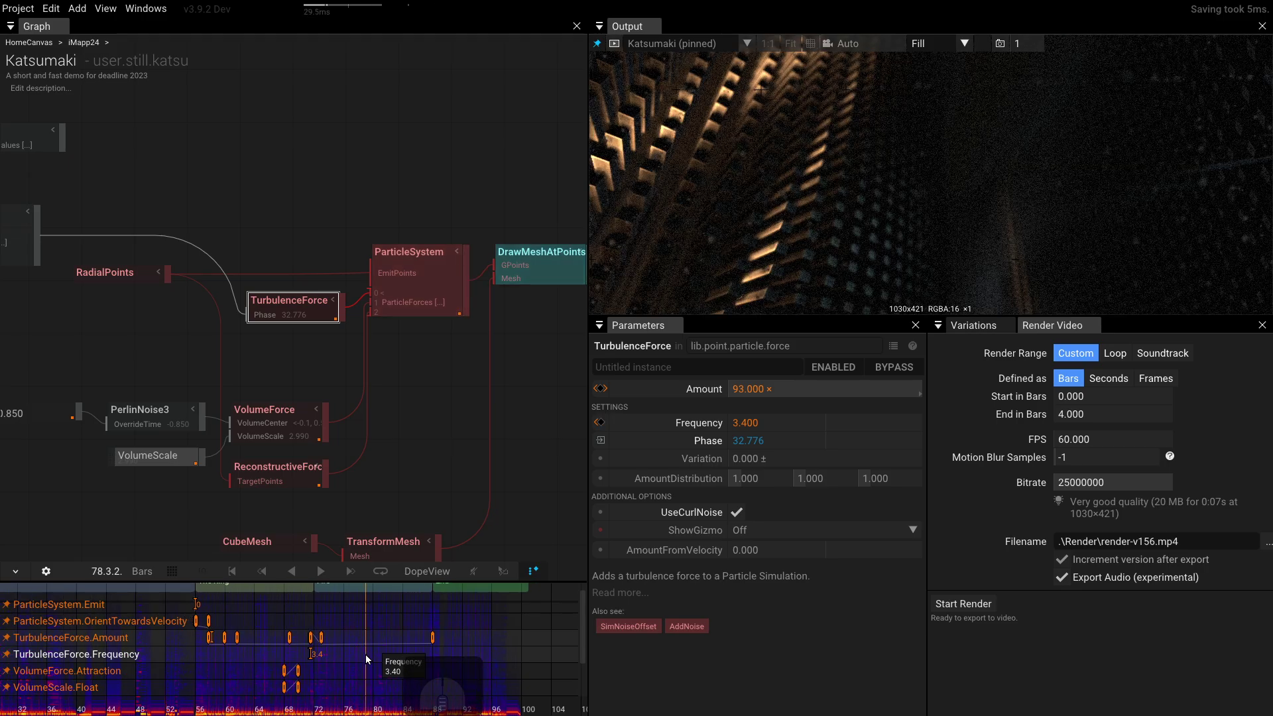
left_click(516, 411)
left_click_drag(514, 439, 482, 365)
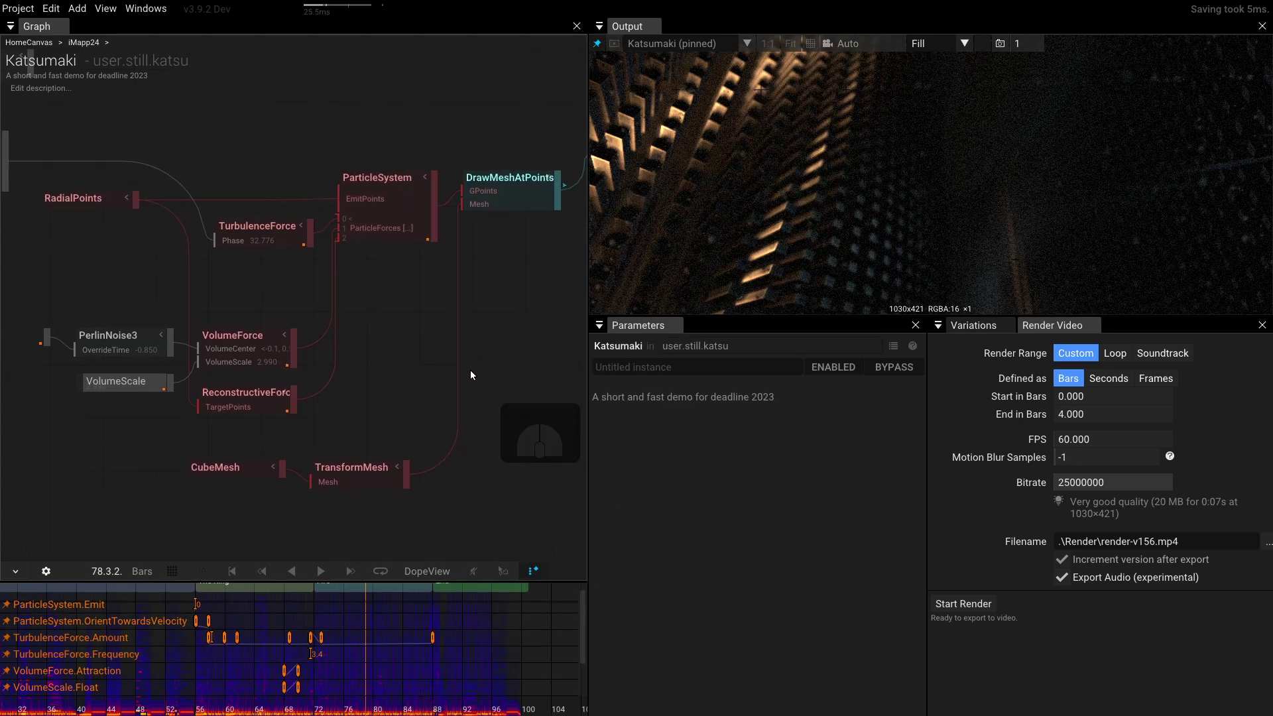
Select the TurbulenceForce, VolumeForce and VolumeScale keyframes between about bars 65 and 89 as a group and clear the selection.
left_click_drag(446, 628, 255, 689)
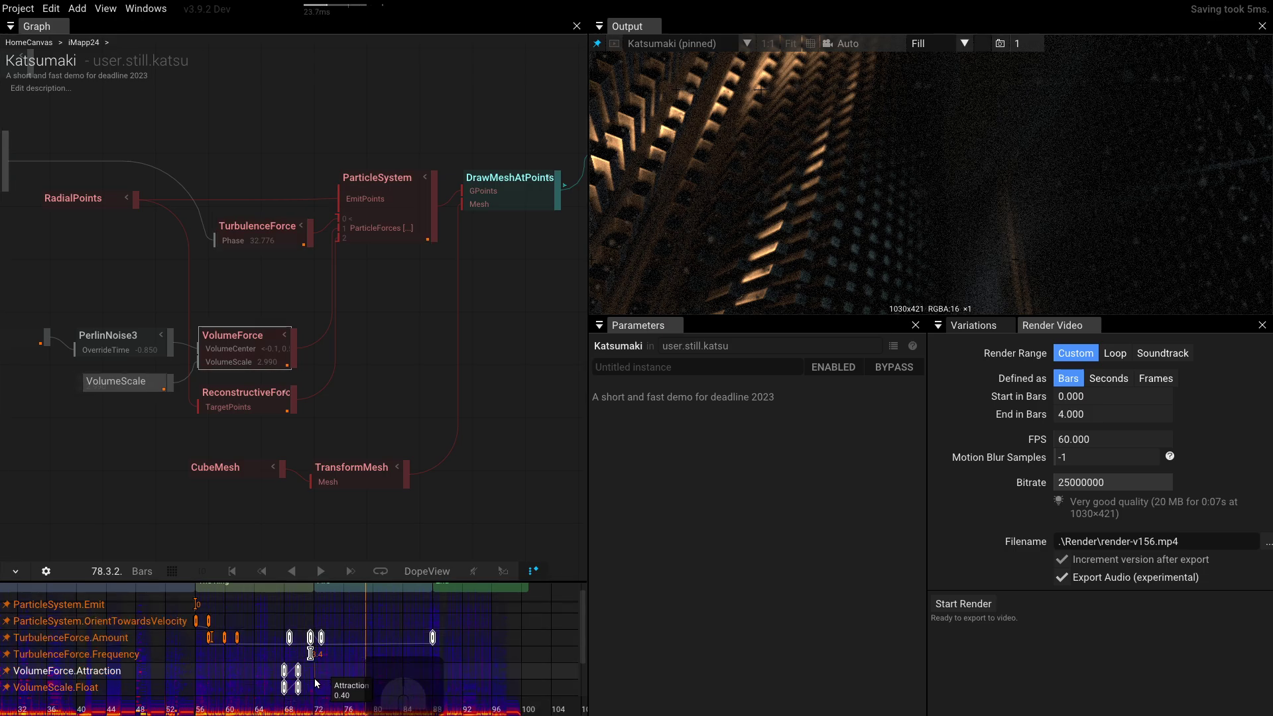
scroll(320, 681, "up", 3)
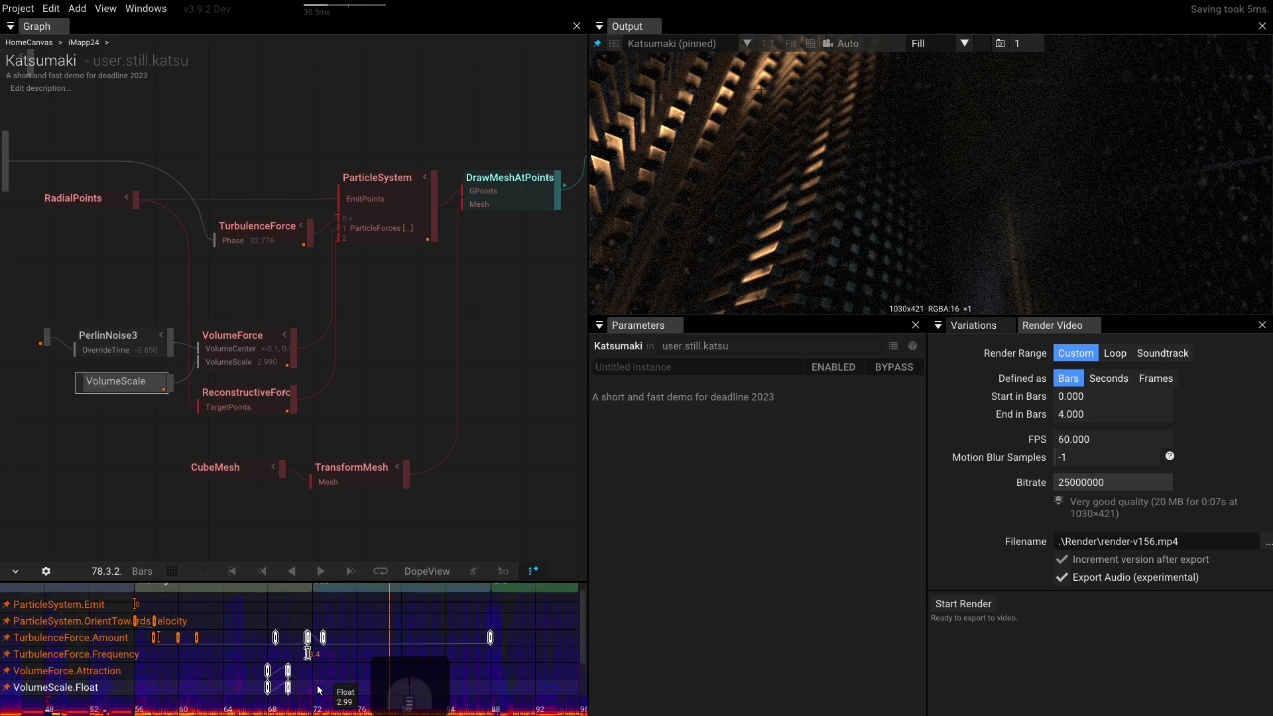
left_click(354, 657)
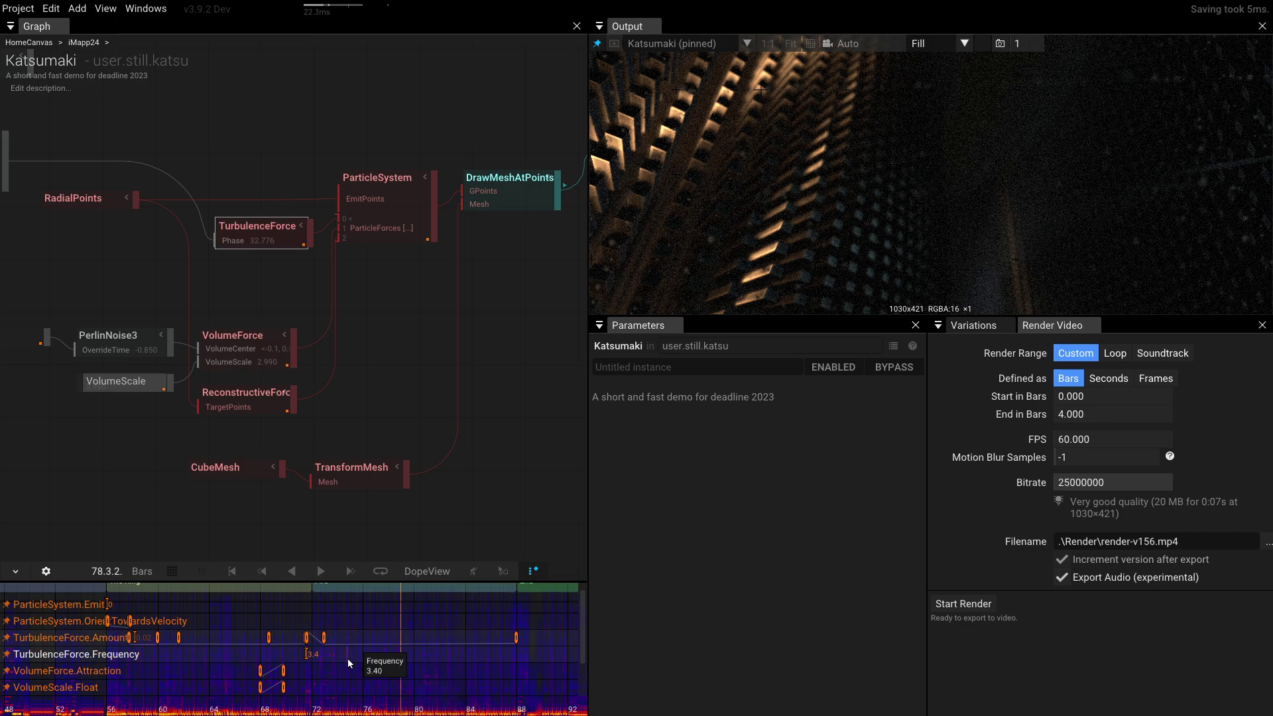
Focus TurbulenceForce from its Frequency animation at about bar 74 and select the keyframes of all visible animations between about bars 68 and 73.
left_click(347, 659)
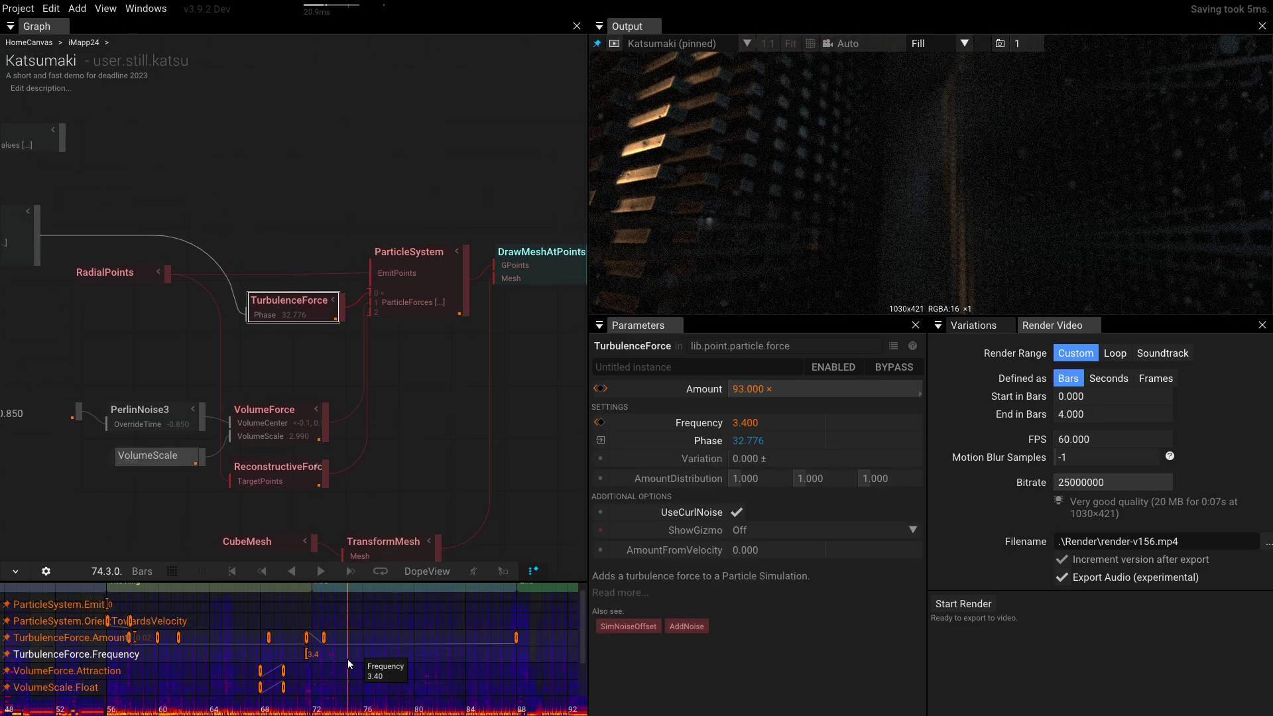
left_click_drag(262, 611, 350, 690)
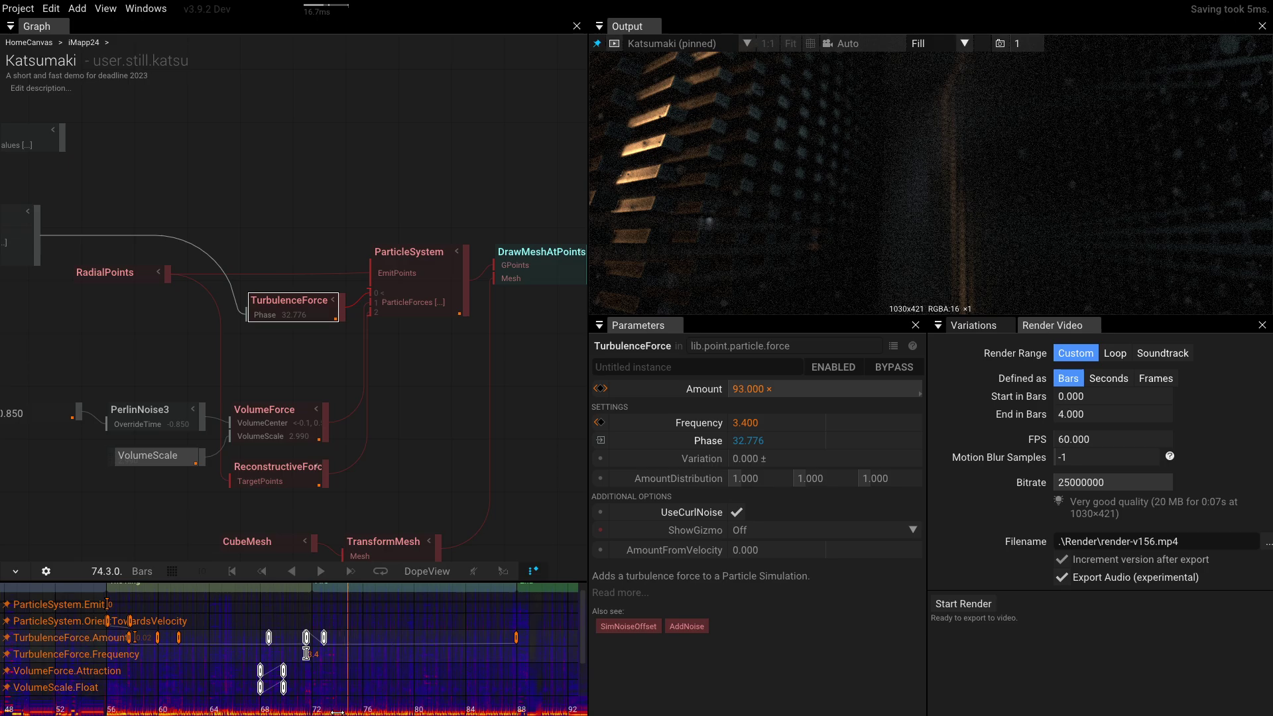
Scrub the playback time to about bar 78 and clear the keyframe selection.
left_click(423, 710)
left_click(357, 710)
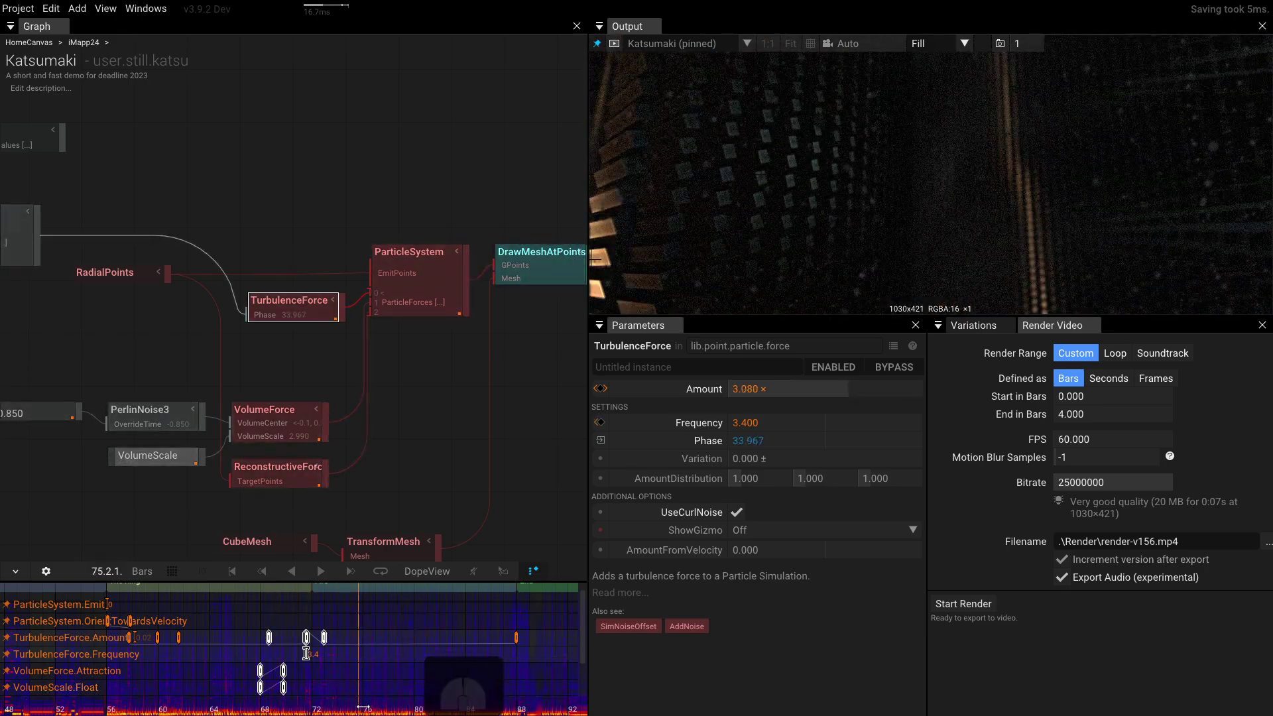
left_click(392, 710)
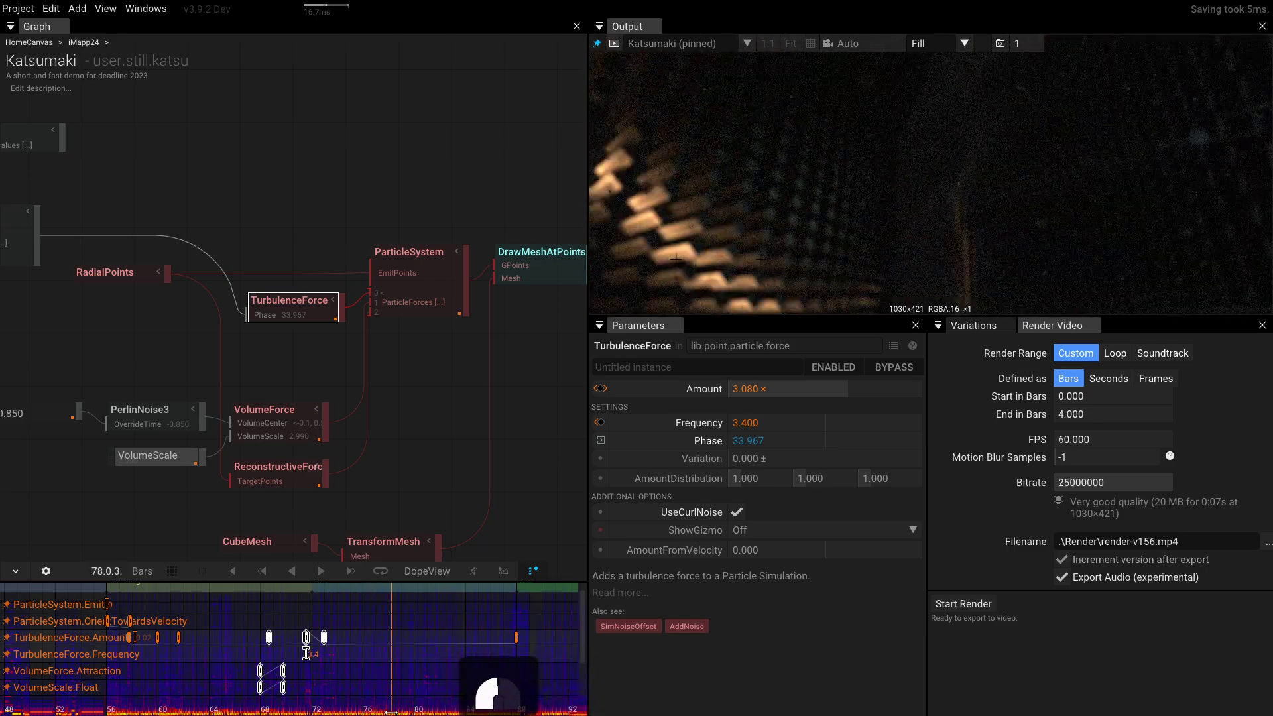
left_click(353, 622)
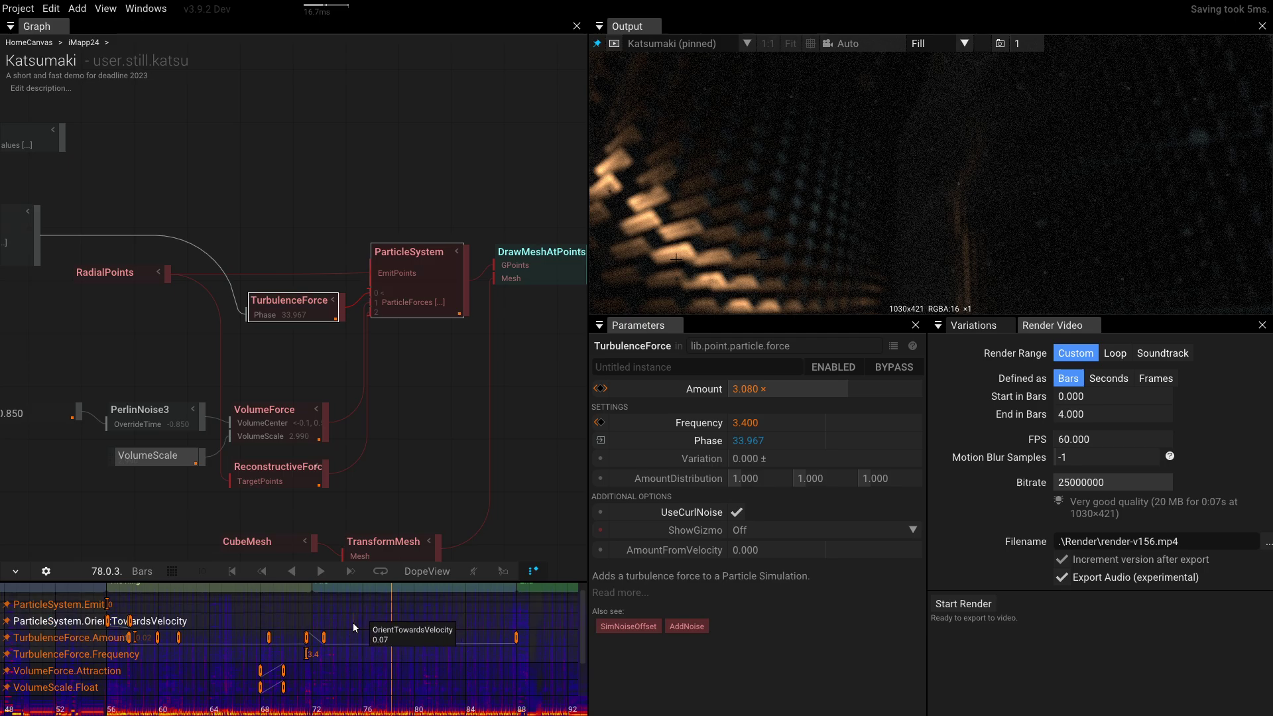
left_click_drag(353, 623, 248, 692)
Focus ParticleSystem, VolumeForce and TurbulenceForce from their animations, ending on ParticleSystem with the playback time at about bar 48.
left_click(354, 619)
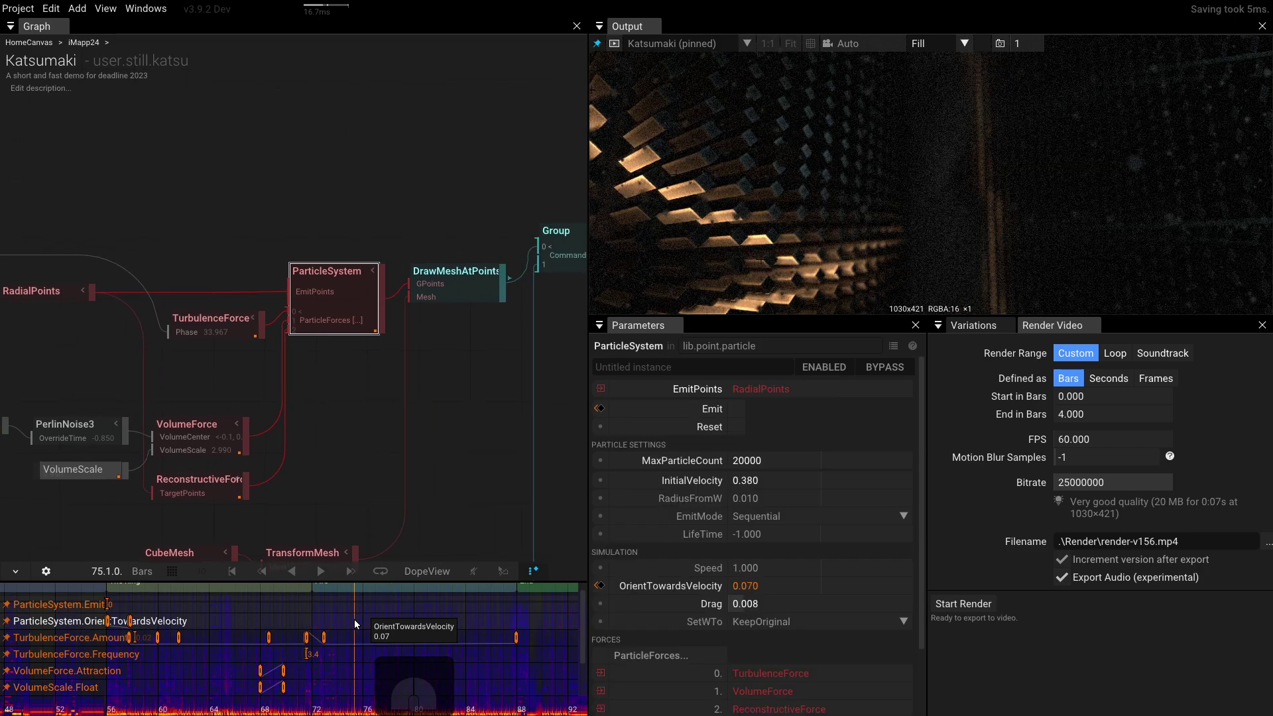
left_click(427, 665)
left_click(360, 654)
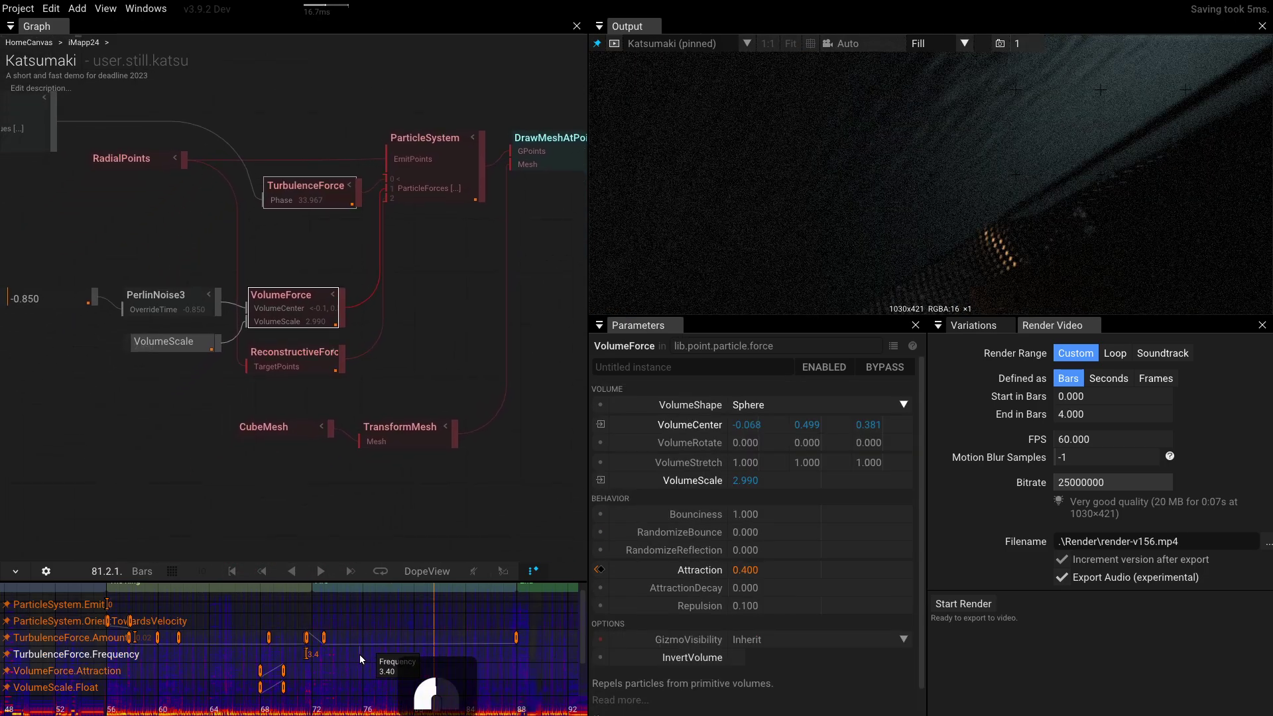
left_click(222, 611)
scroll(235, 643, "down", 3)
left_click_drag(236, 644, 441, 655)
scroll(273, 634, "up", 3)
left_click(273, 634)
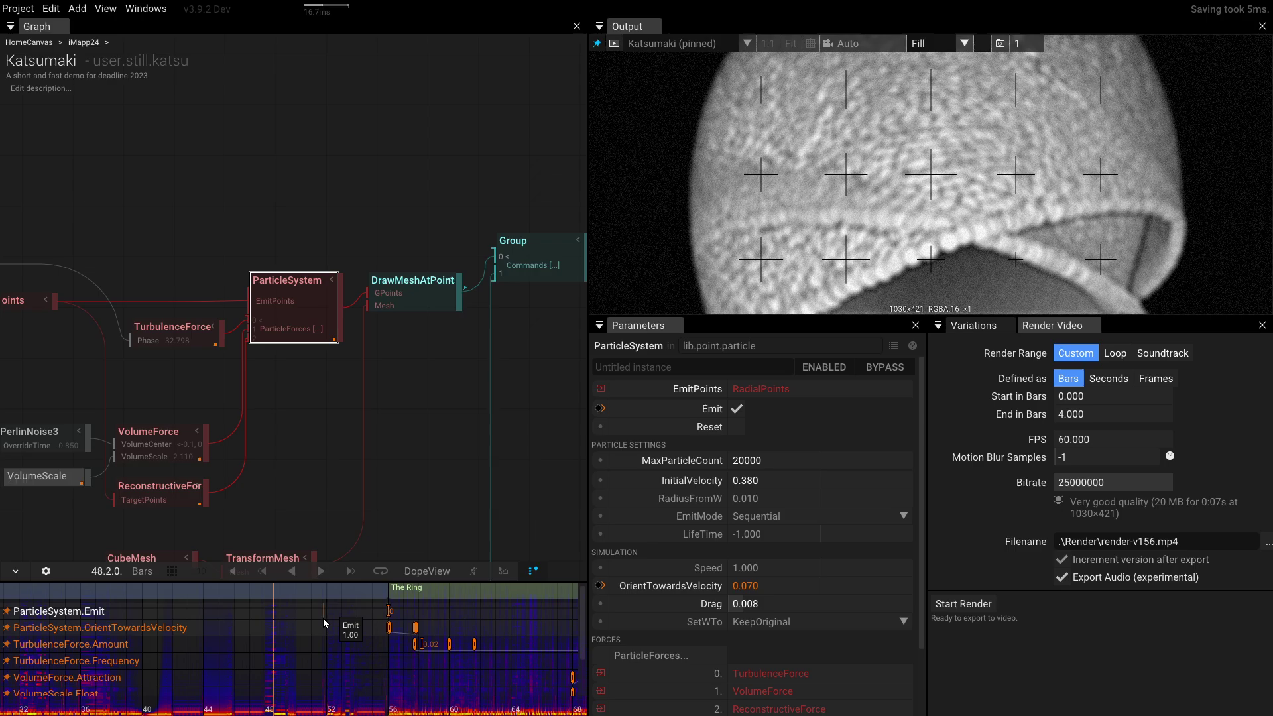
Move the playback time to bar 12 and enable looping with a range from bar 12 to bar 16.
scroll(293, 666, "down", 5)
scroll(483, 670, "up", 3)
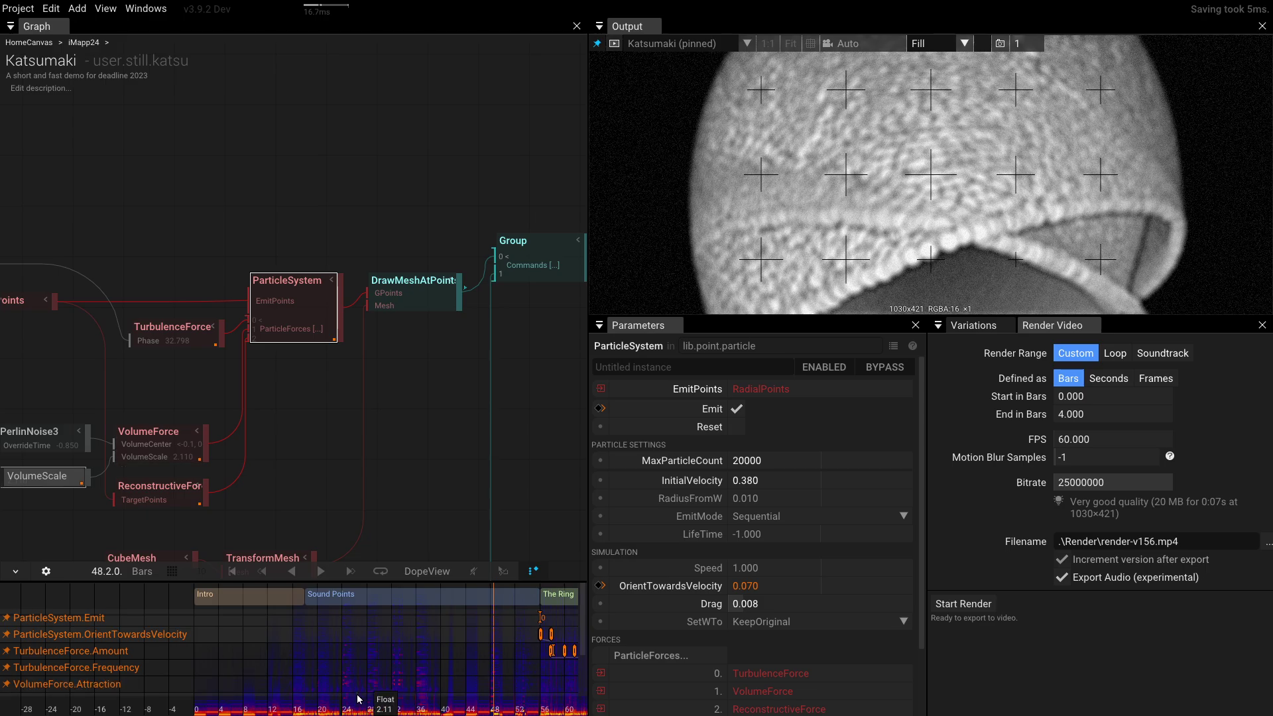
scroll(351, 638, "down", 2)
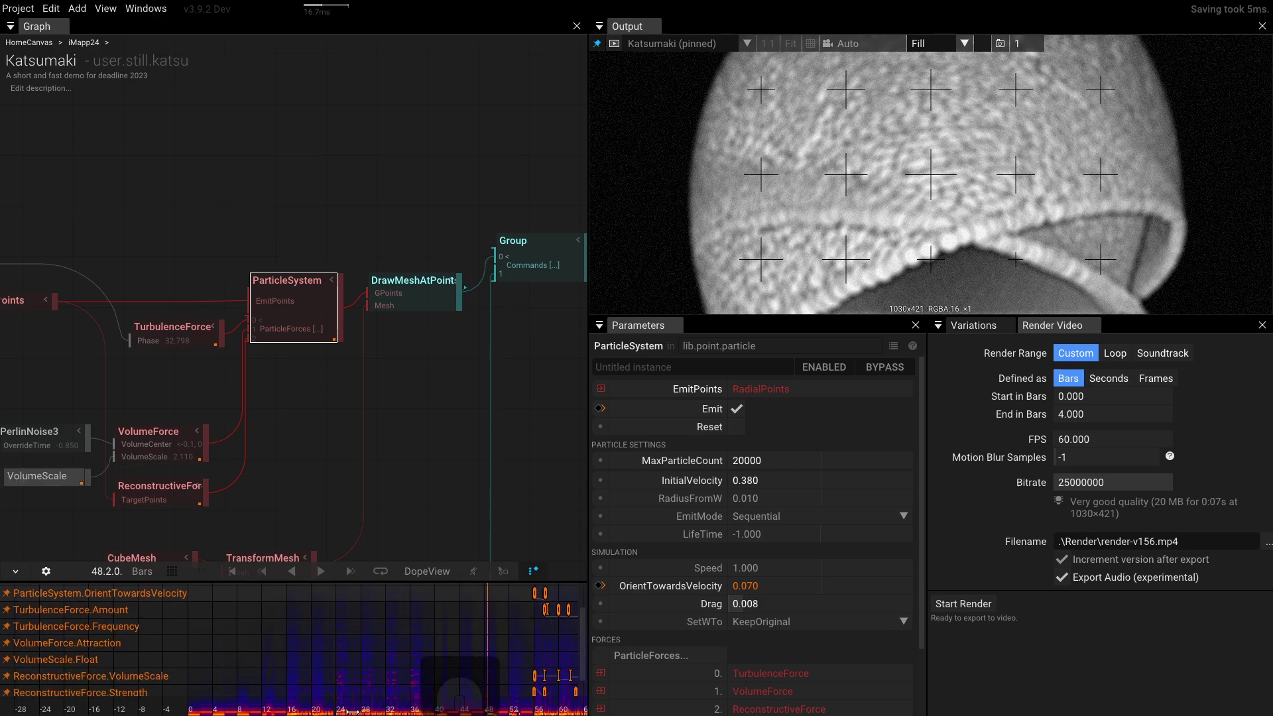
left_click(377, 709)
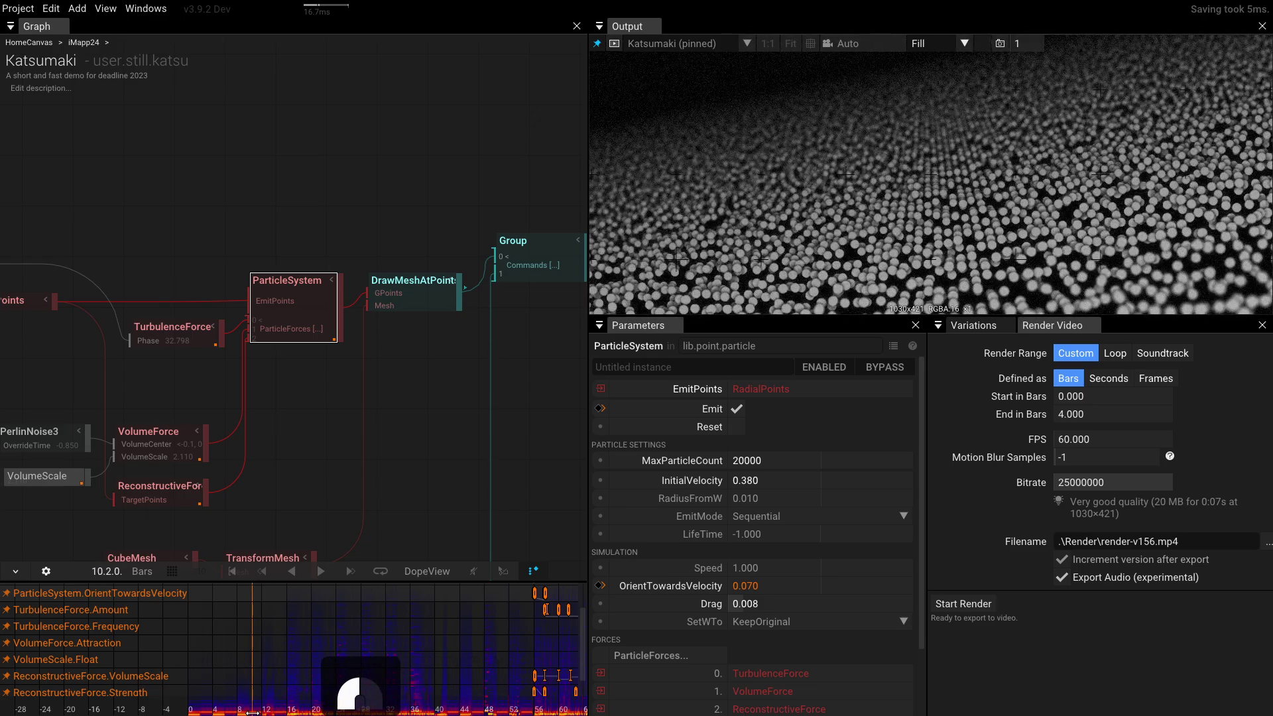
left_click_drag(378, 709, 262, 711)
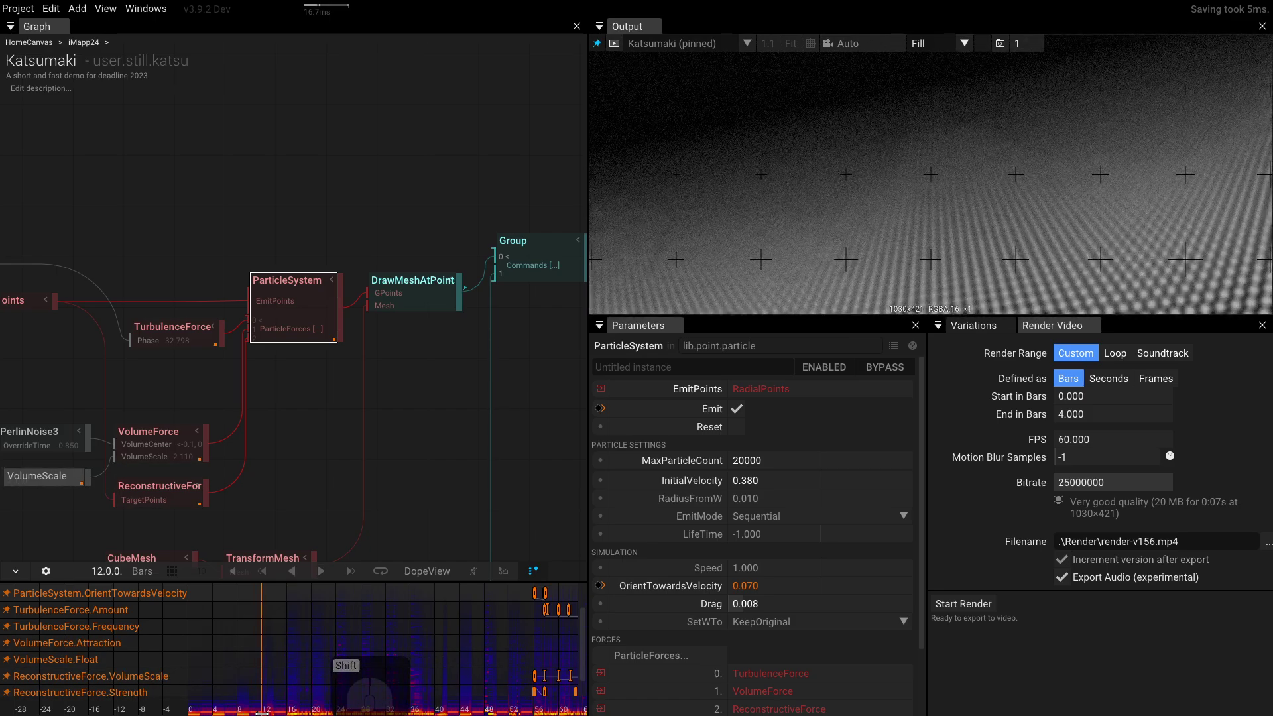
key("b")
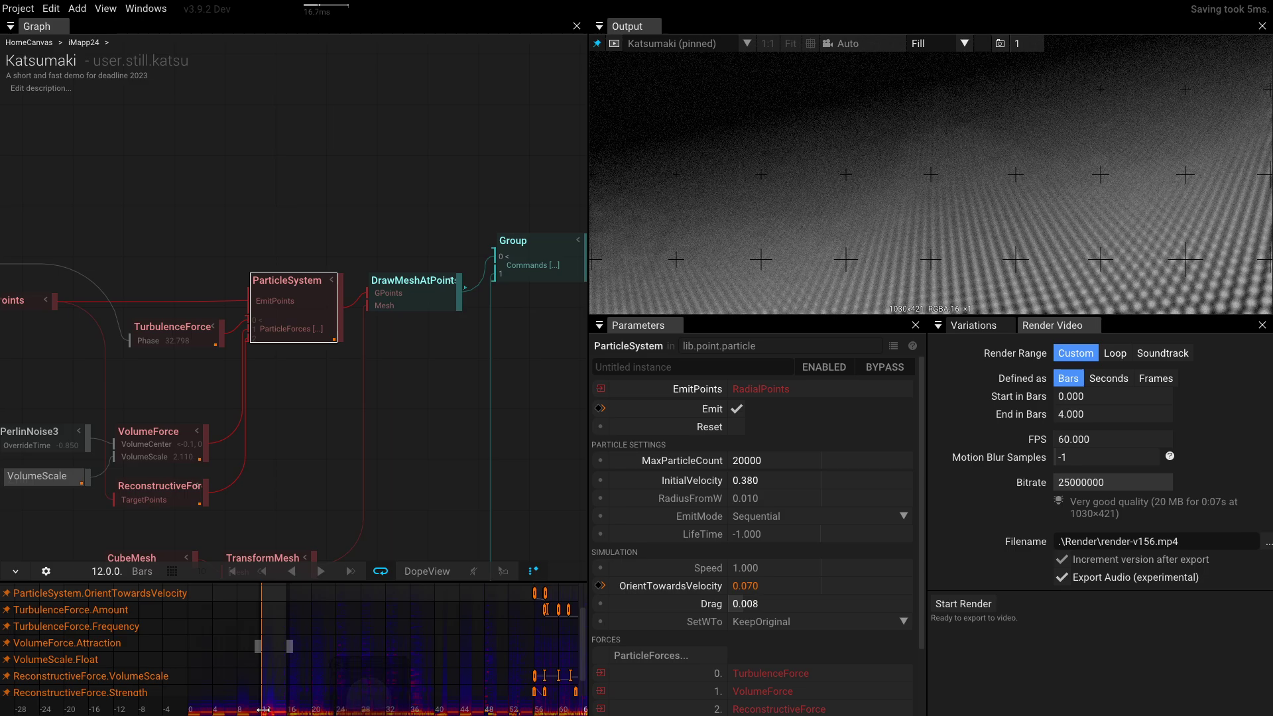
scroll(263, 710, "up", 8)
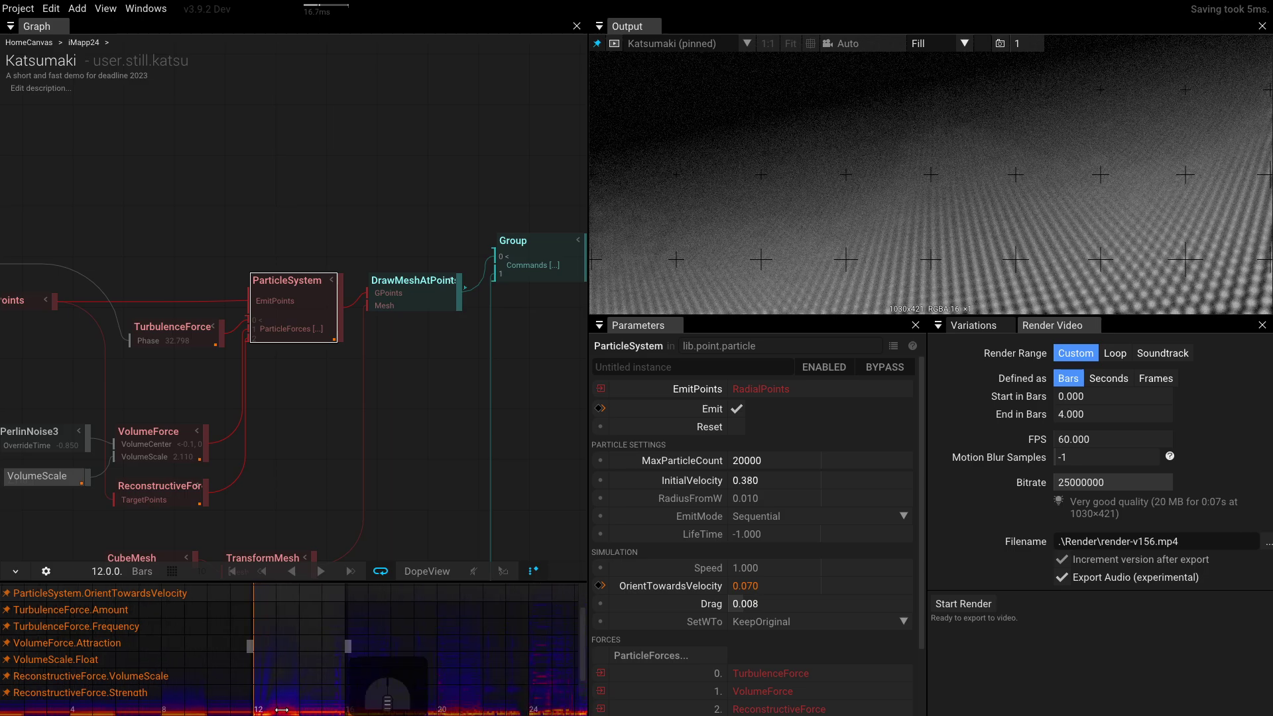
scroll(281, 709, "up", 5)
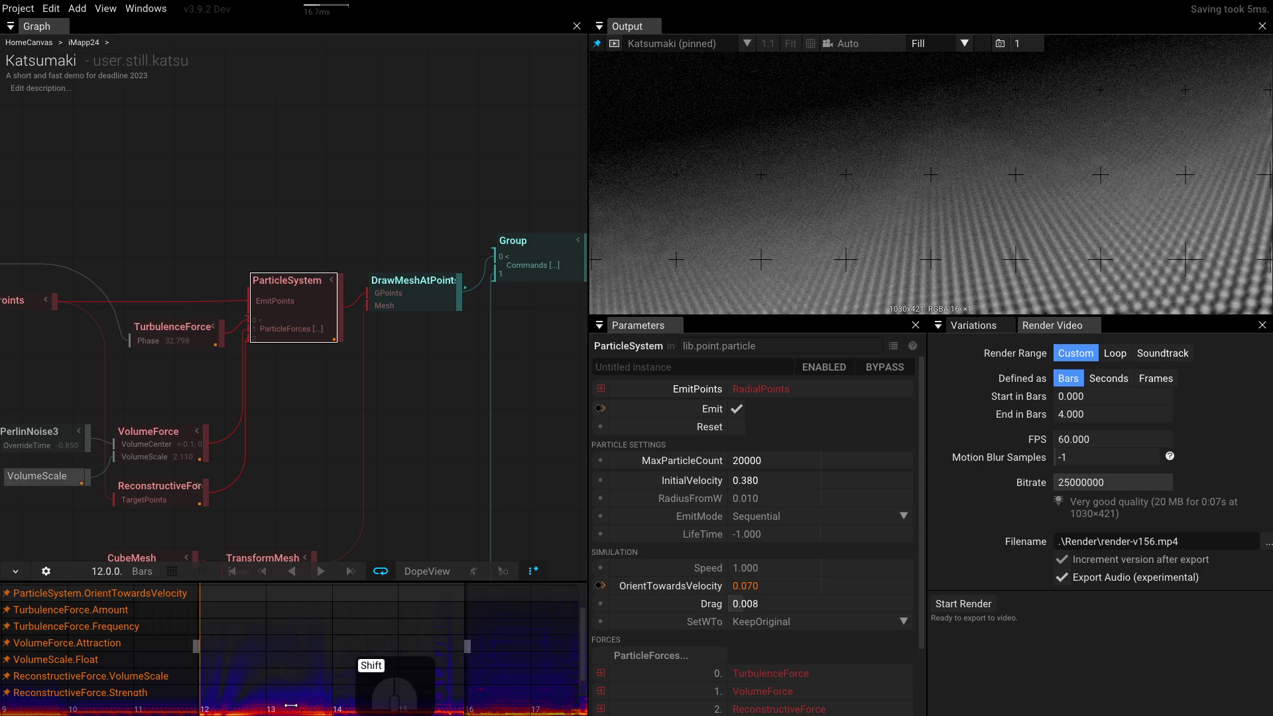
Shorten the loop range to end at bar 13, and play the loop briefly.
left_click(268, 708)
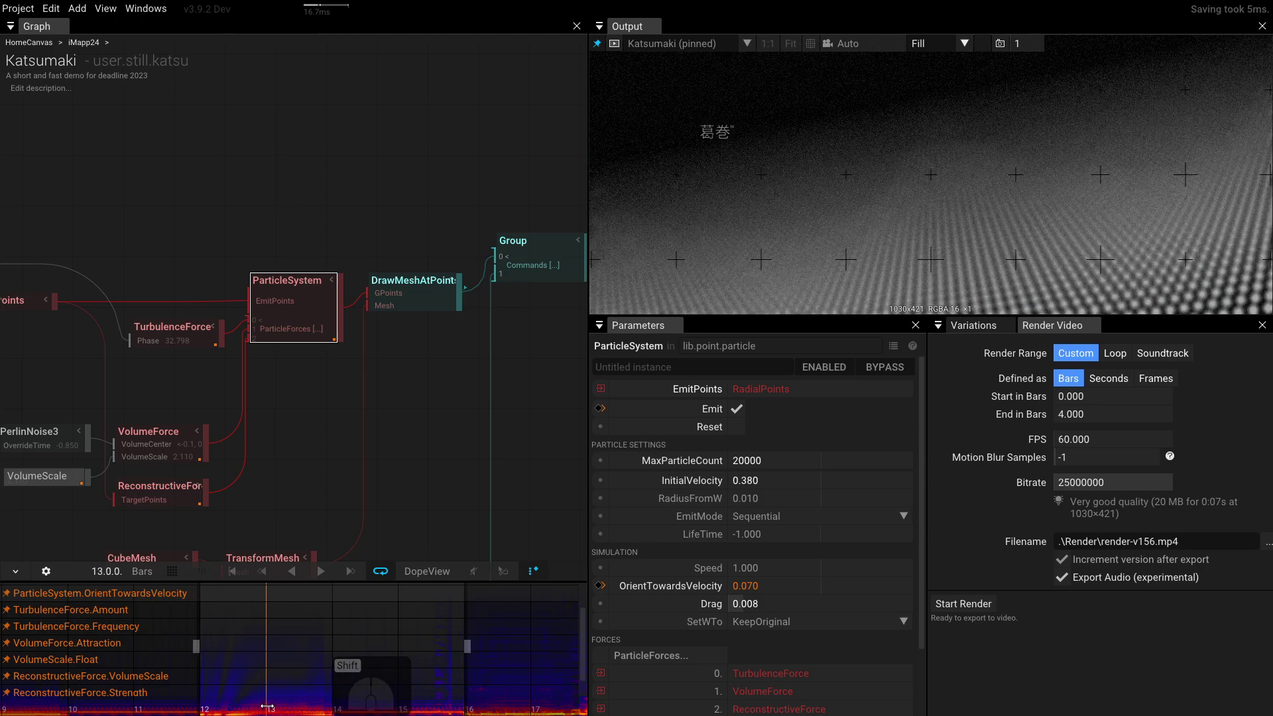
scroll(305, 673, "down", 3)
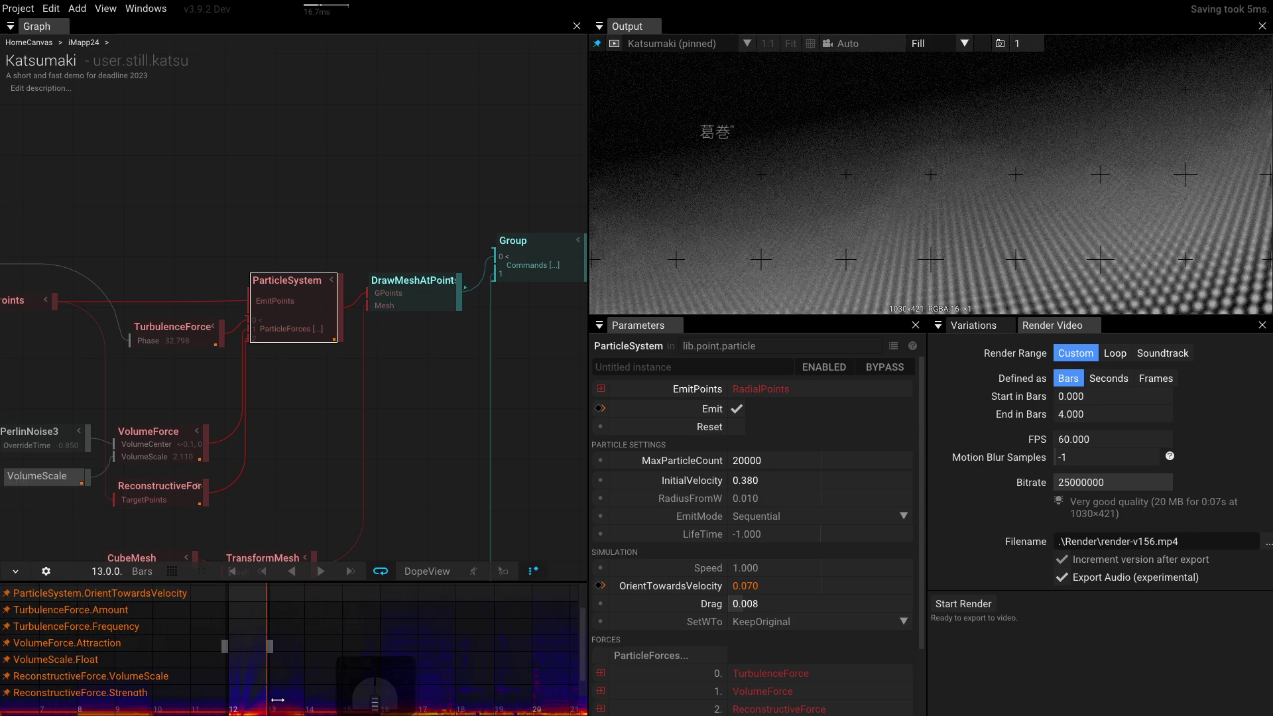
left_click(320, 571)
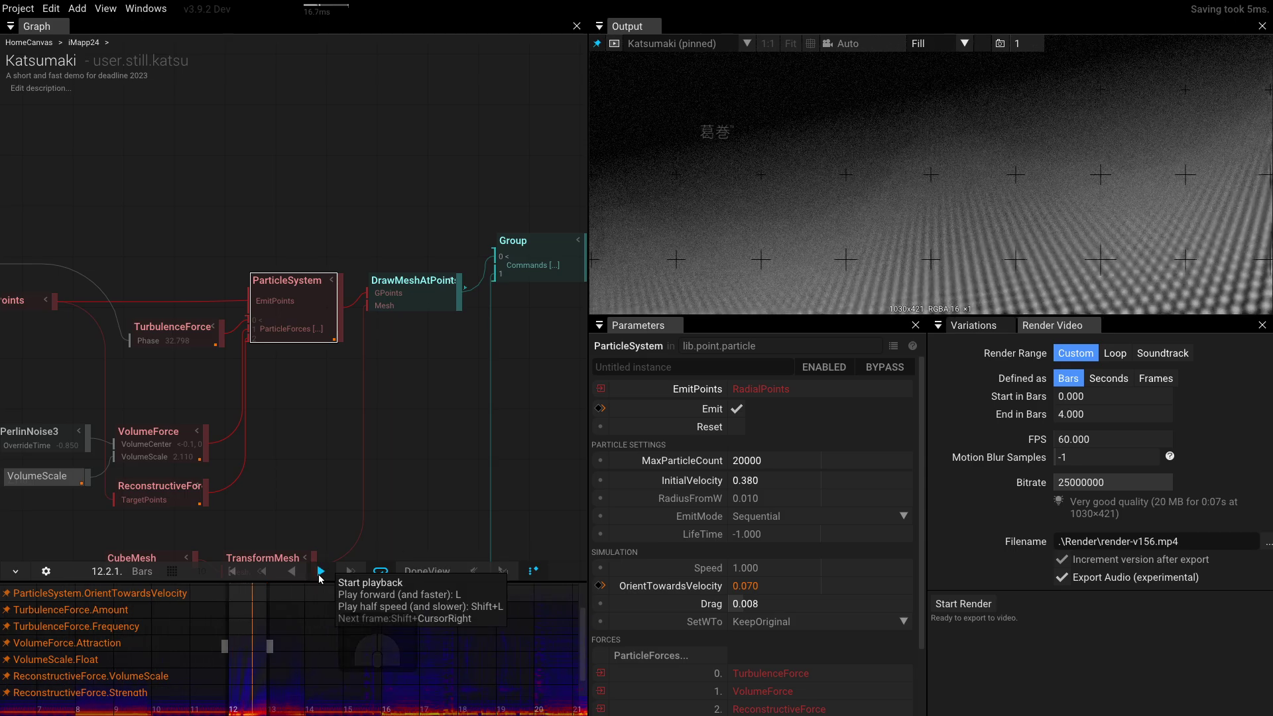
left_click(320, 571)
Move the playback time past the loop range to about bar 16.
scroll(429, 446, "down", 2)
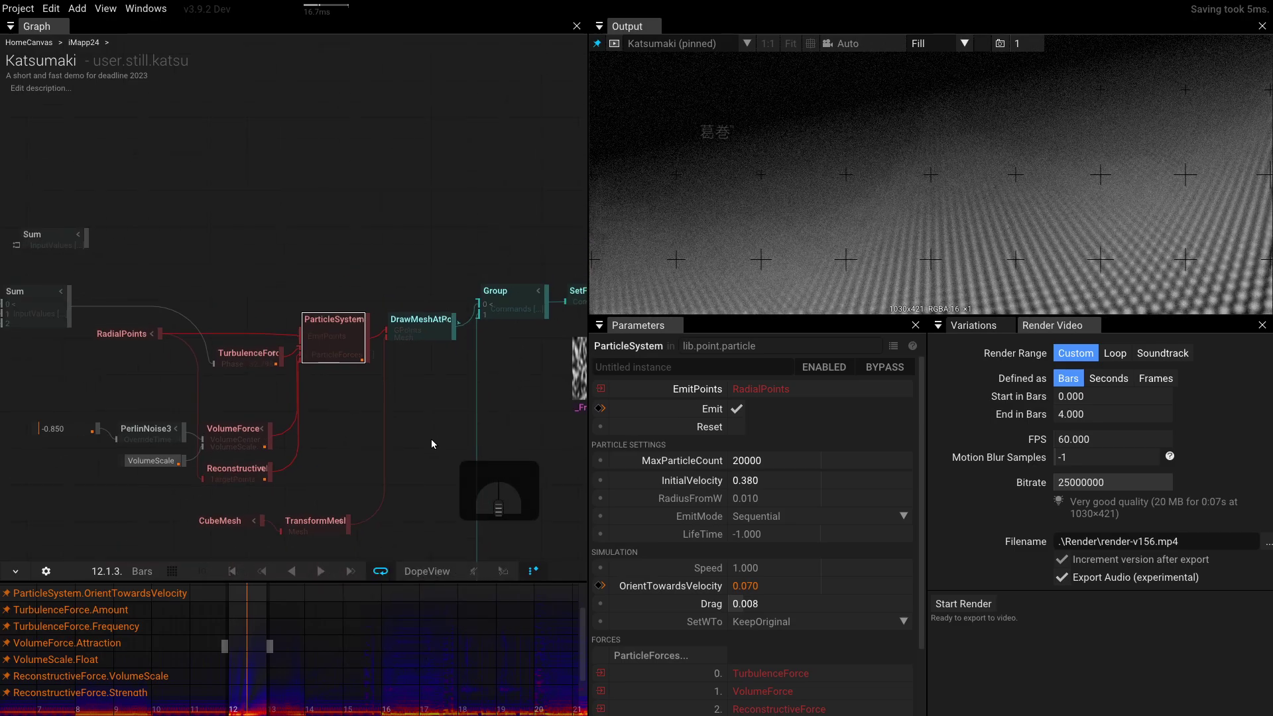
scroll(391, 643, "down", 3)
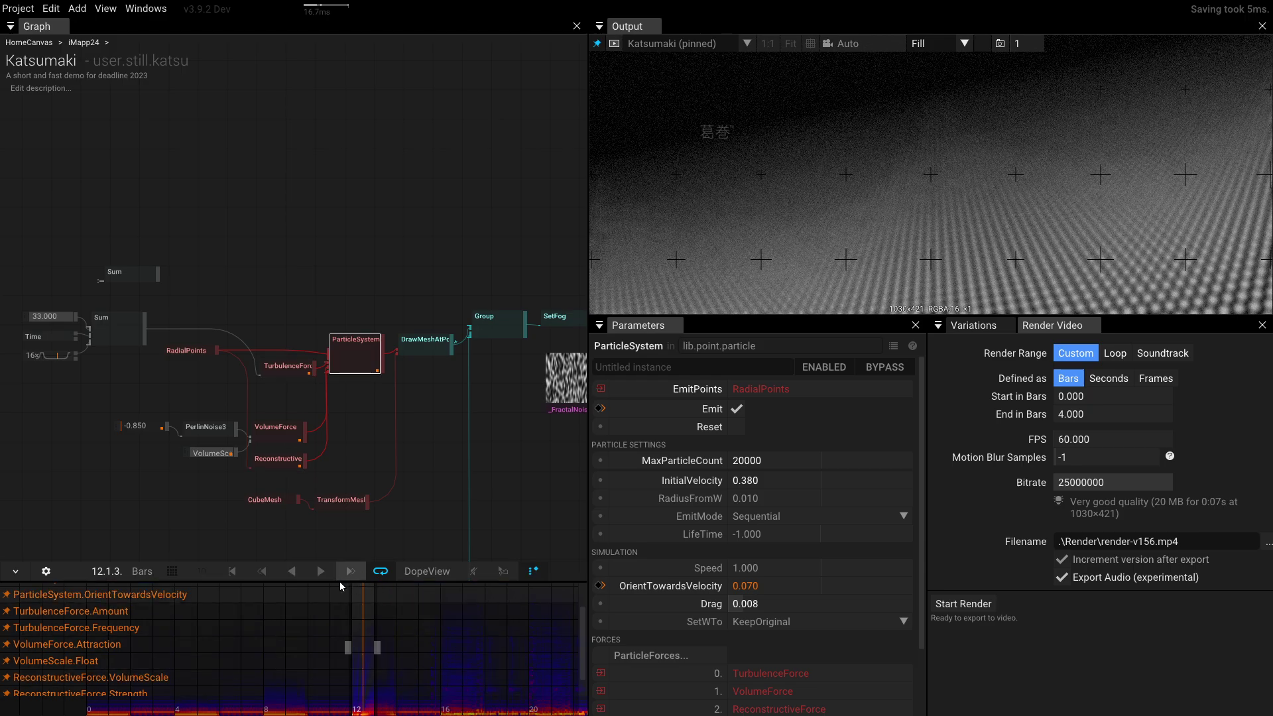
scroll(388, 678, "down", 3)
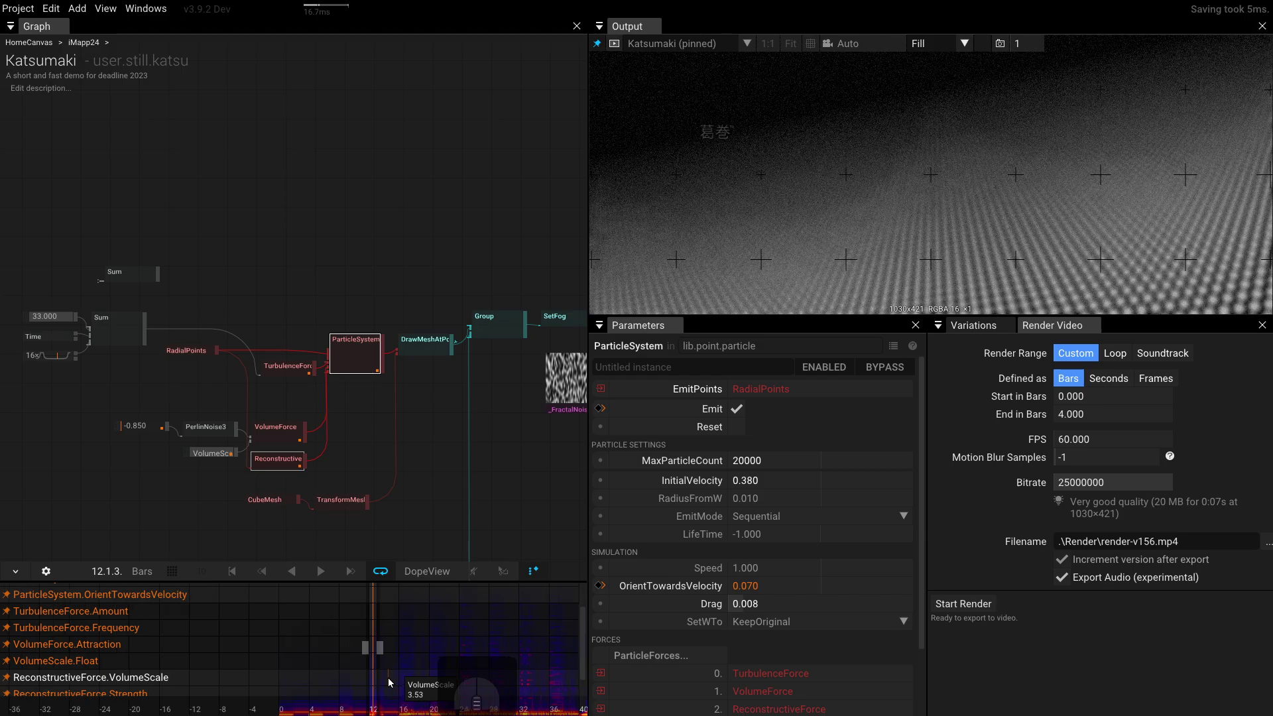
scroll(388, 677, "up", 2)
left_click(431, 711)
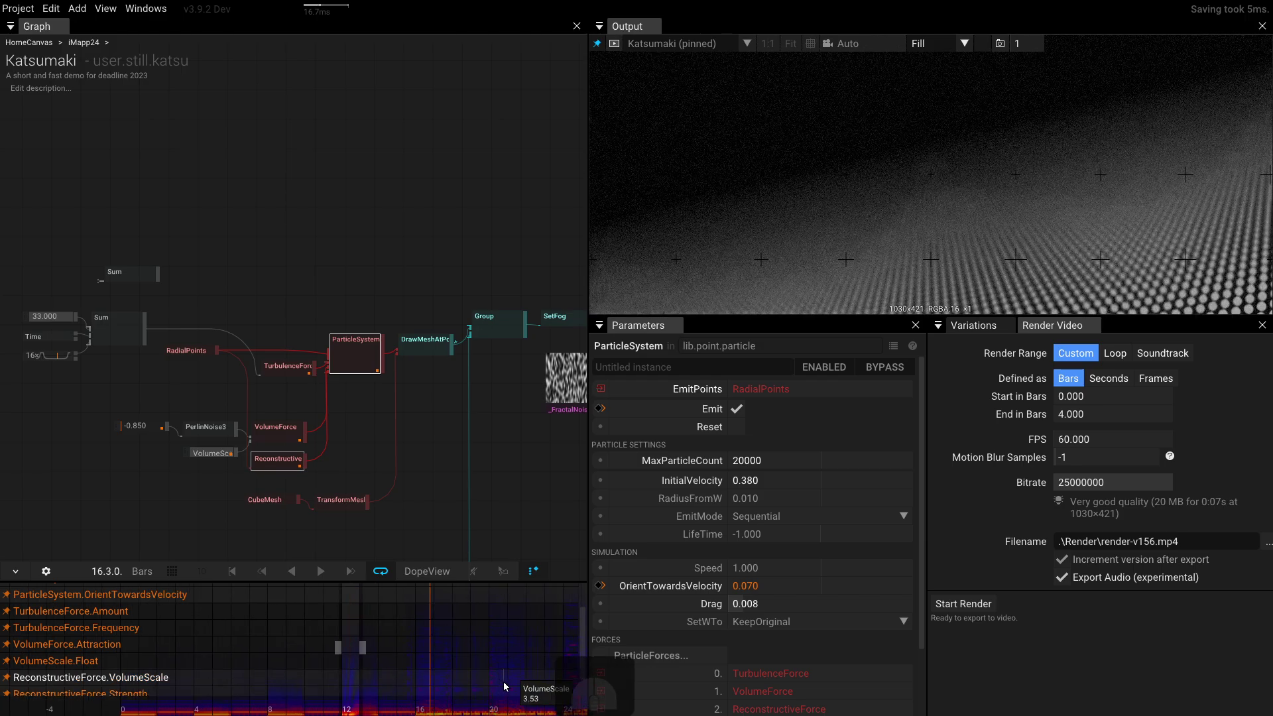
Move the playback time to about bar 7, ahead of the loop range, and play briefly from there.
scroll(504, 683, "down", 6)
left_click_drag(506, 682, 266, 710)
scroll(287, 689, "up", 4)
left_click(266, 708)
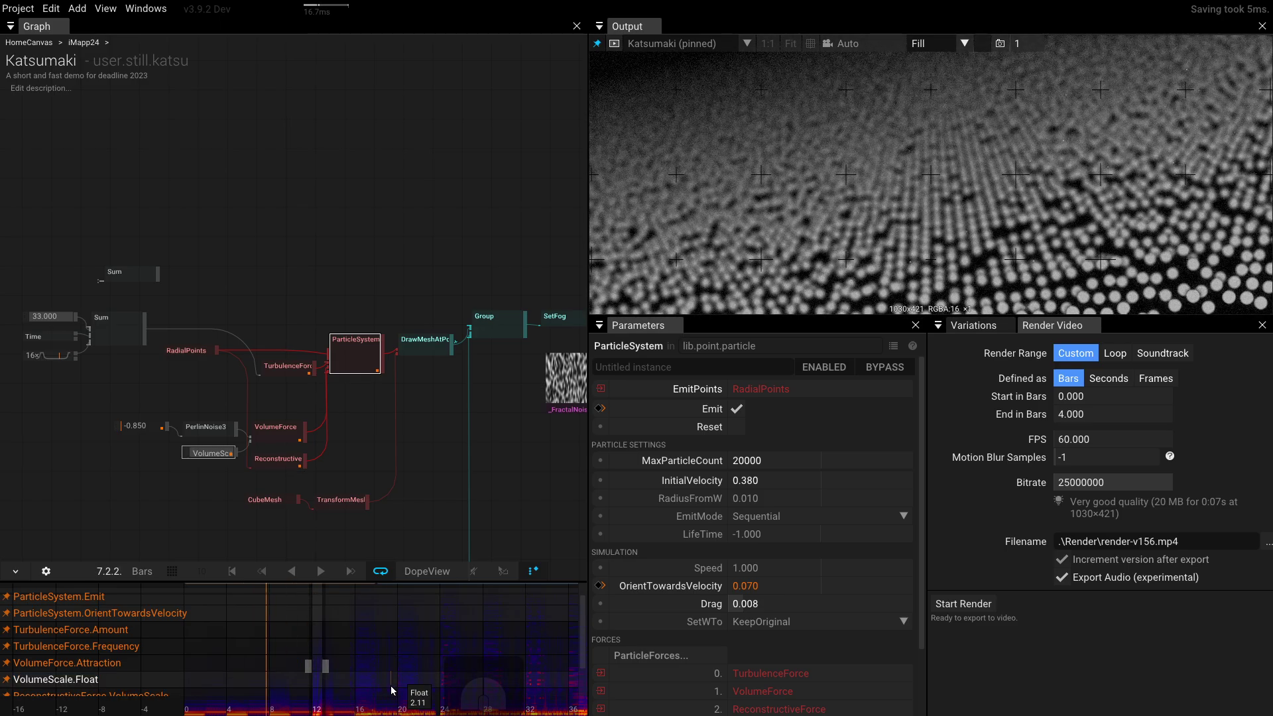
key("space")
Move the playback time to about bar 17, beyond the loop range, and play briefly to check the looping.
key("space")
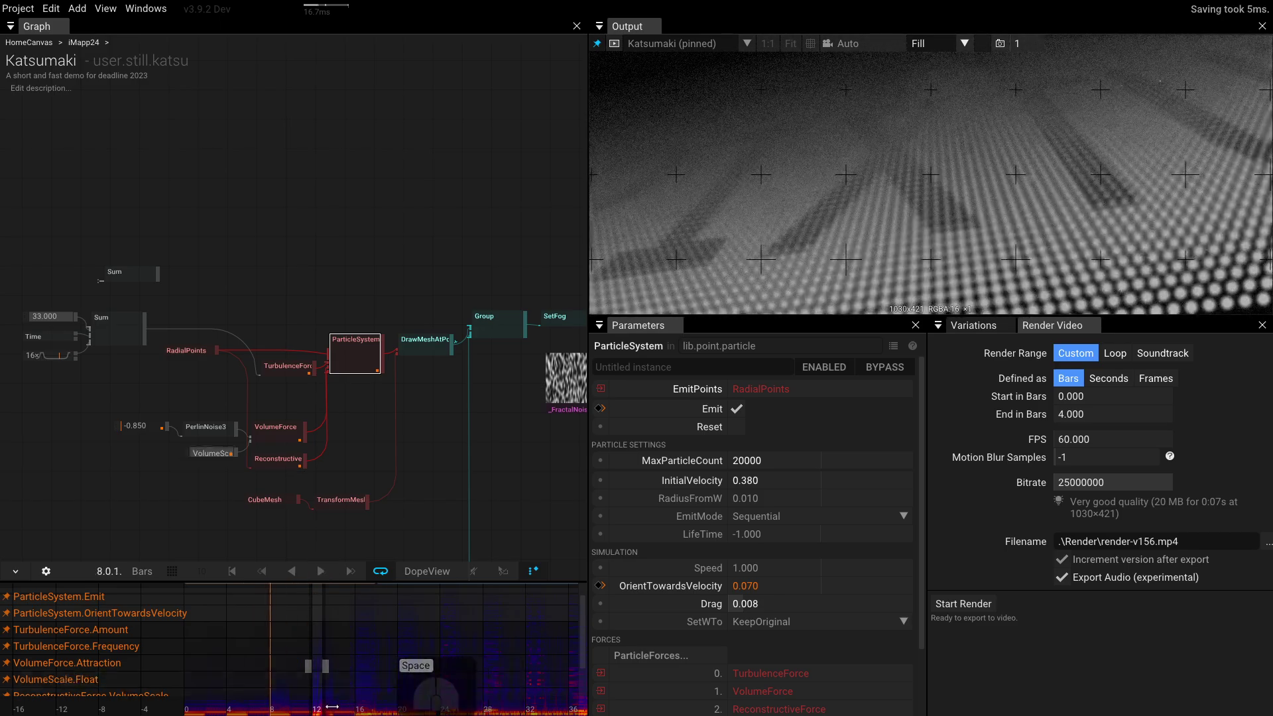
left_click(372, 713)
key("space")
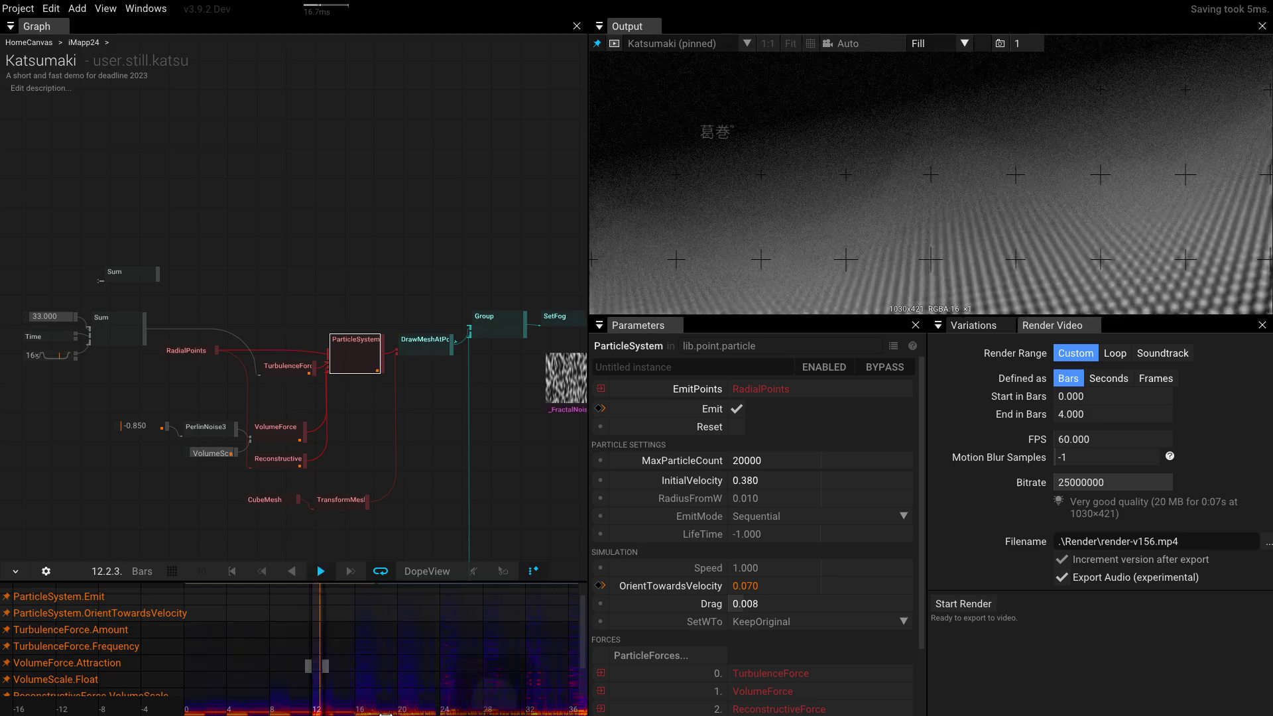
key("space")
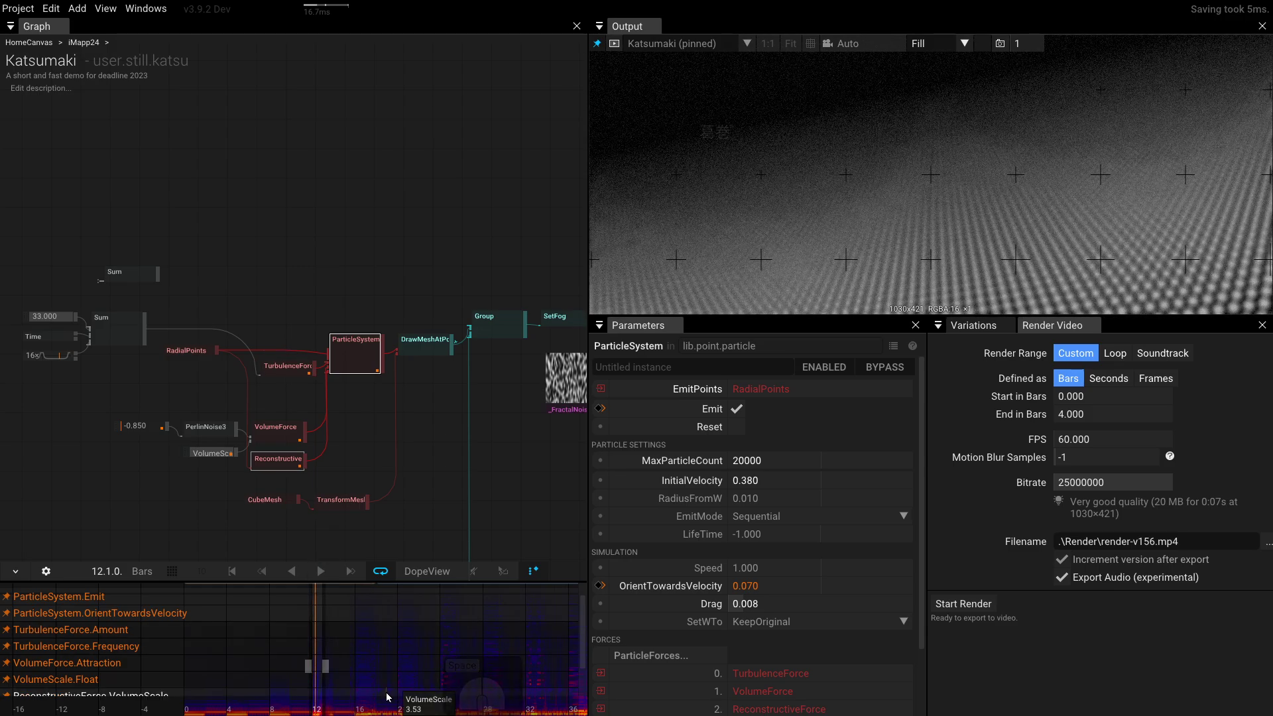